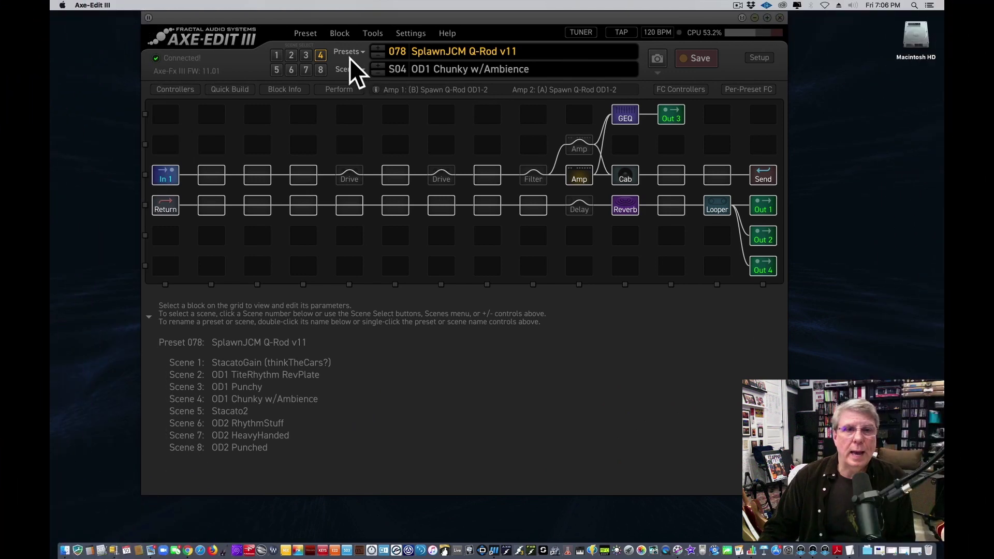
Reread the preset names from the Axe-Fx III in the preset browser.
left_click(349, 54)
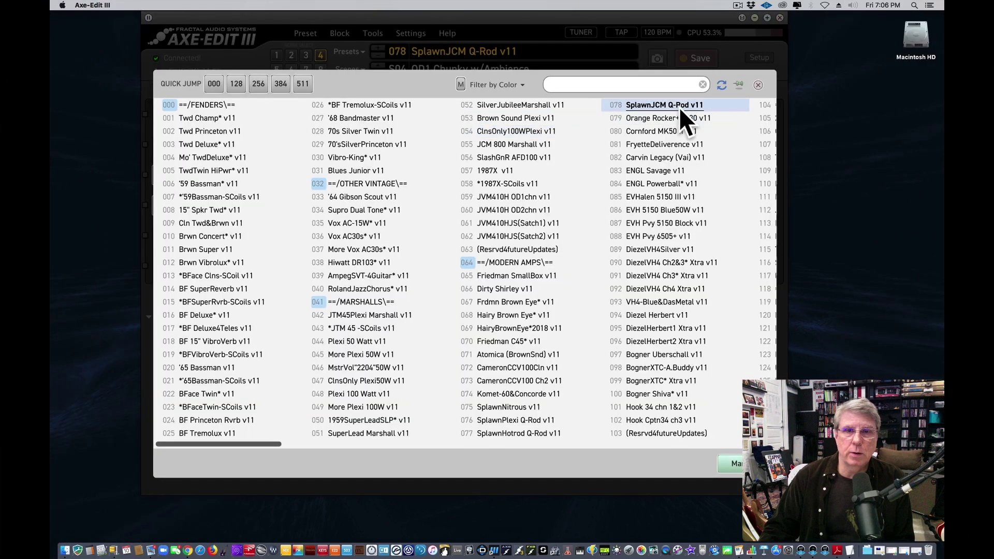
left_click(721, 84)
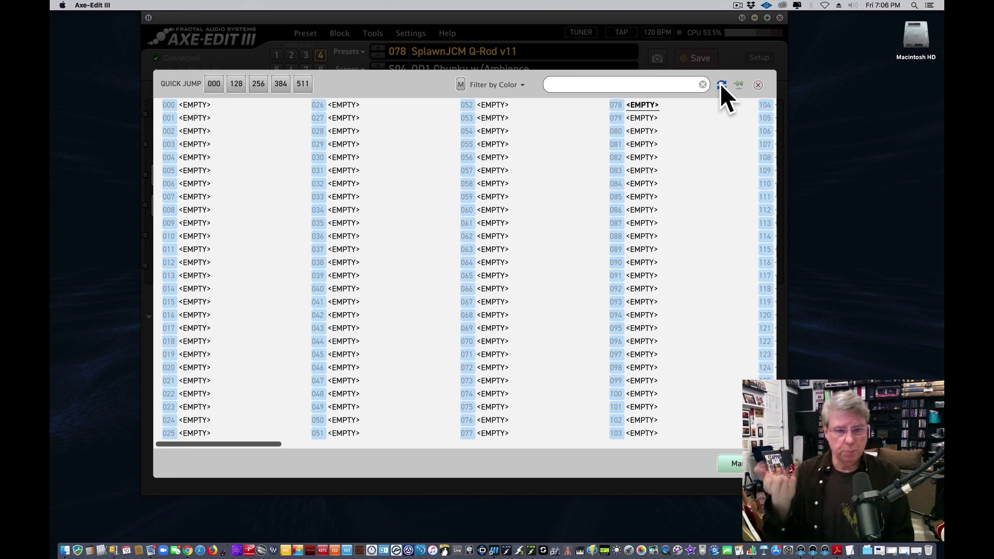
left_click(757, 84)
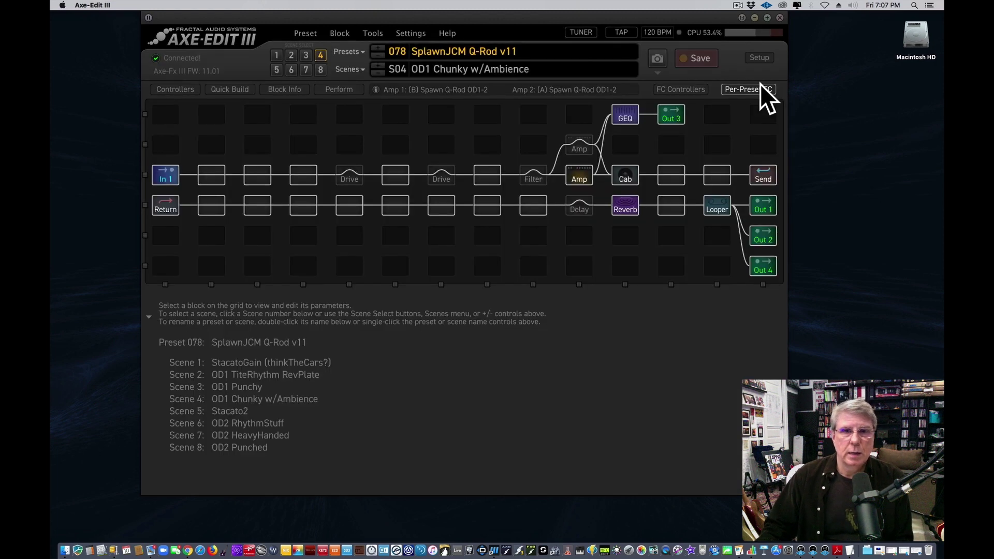
Browse the preset list with Quick Jump 128, 384 and 511, then view the Scenes list.
left_click(346, 50)
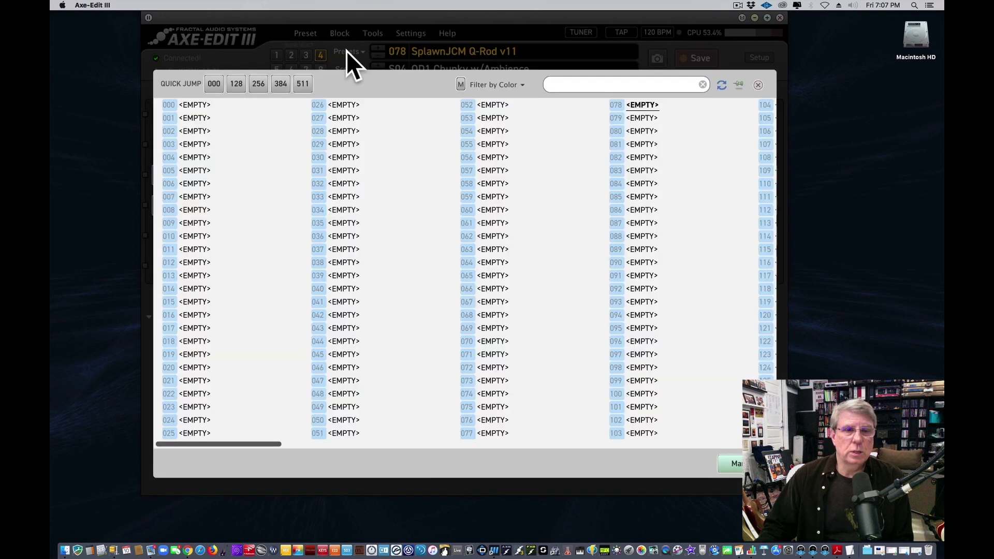
left_click(234, 83)
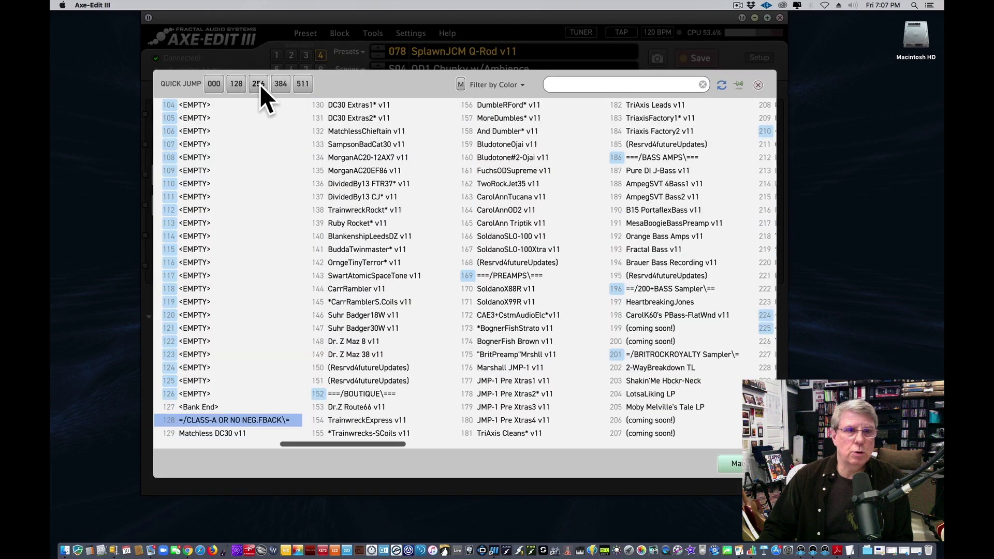
left_click(281, 84)
left_click(302, 84)
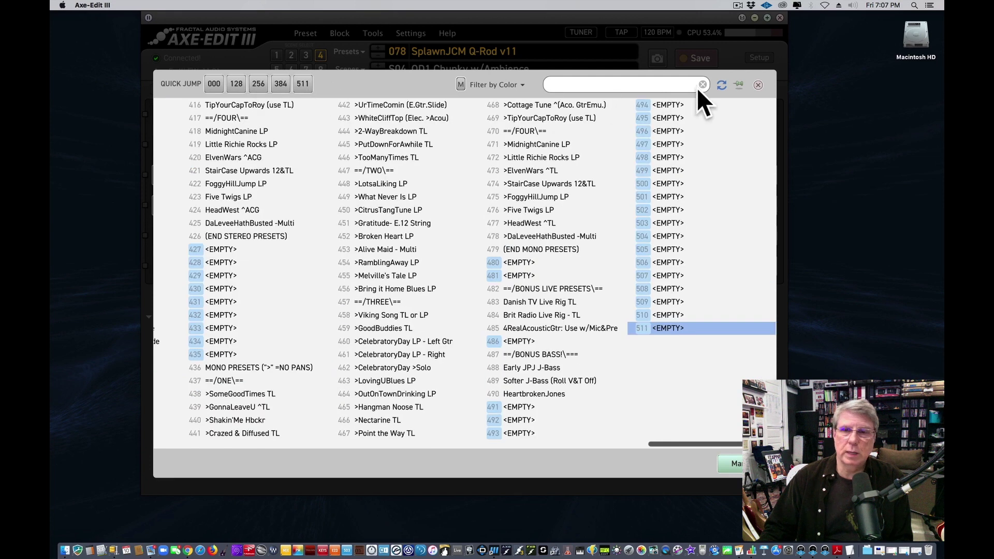
left_click(757, 84)
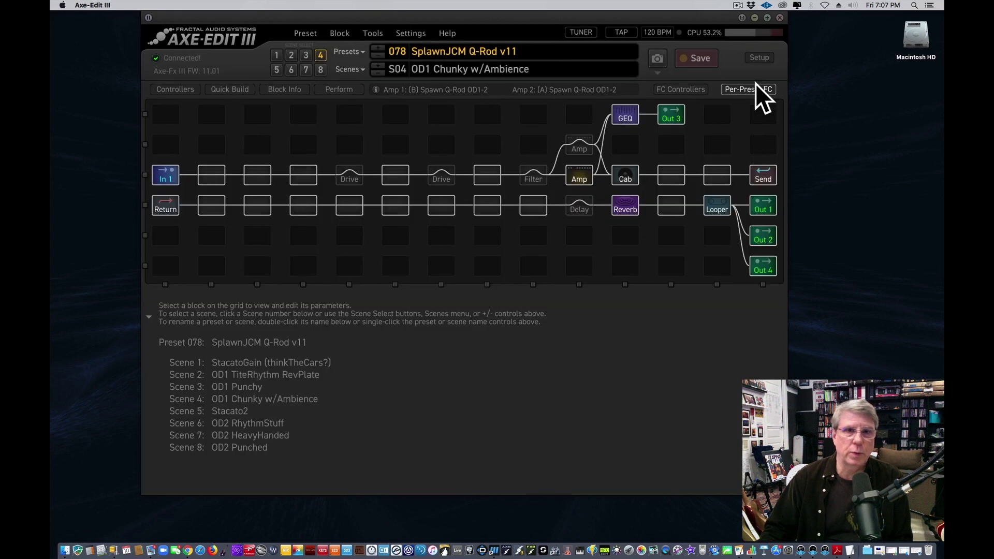
left_click(349, 69)
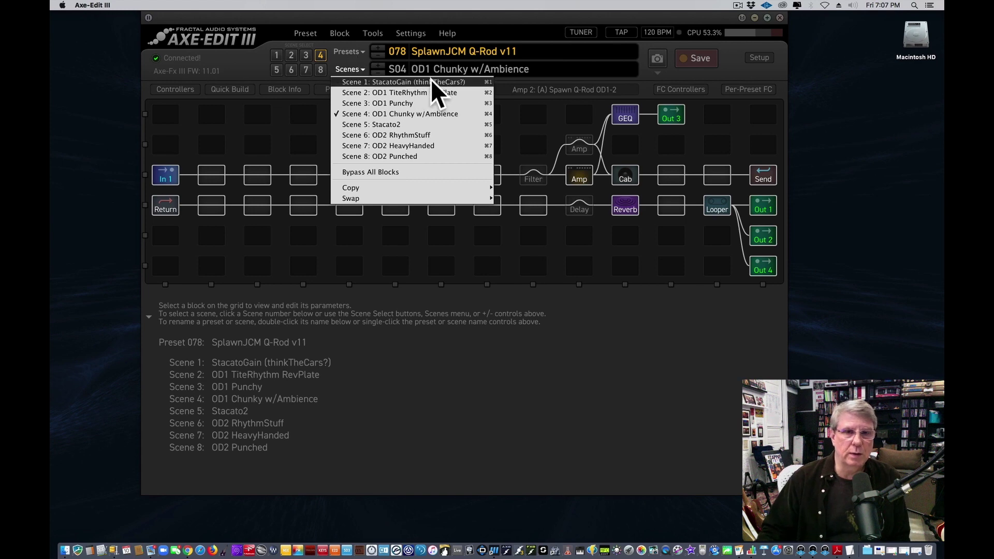
Jump the browser back to preset 000, then step forward to the empty preset 078.
left_click(353, 54)
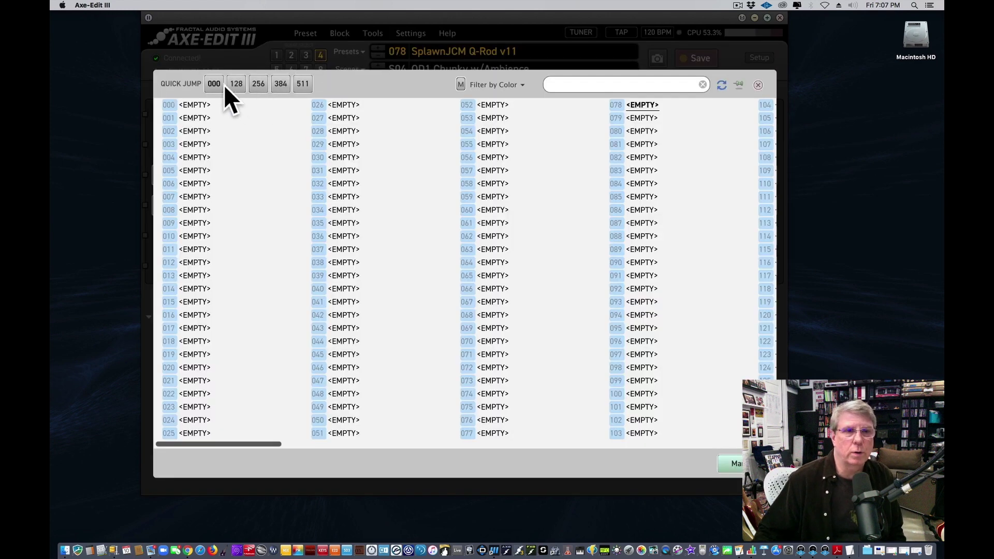
left_click(209, 82)
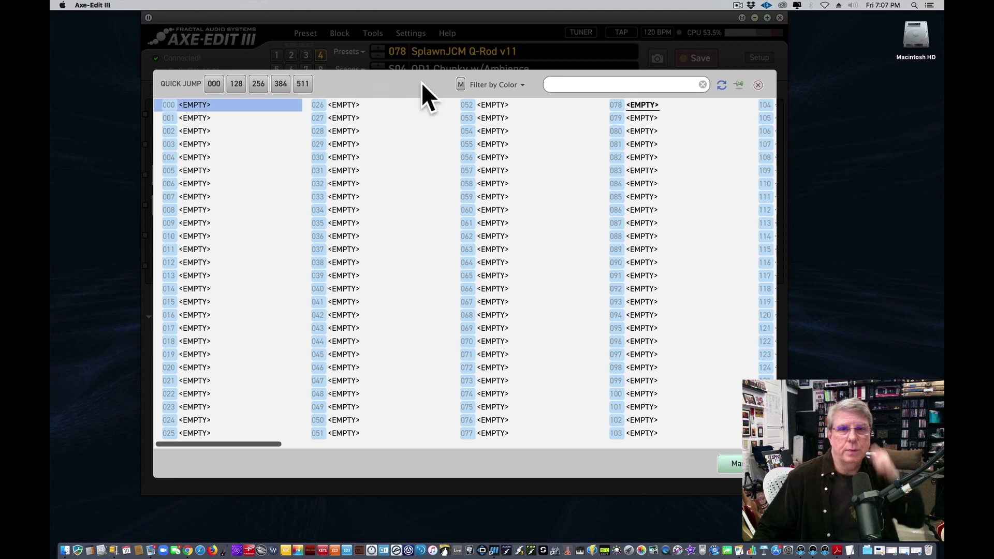
left_click(758, 84)
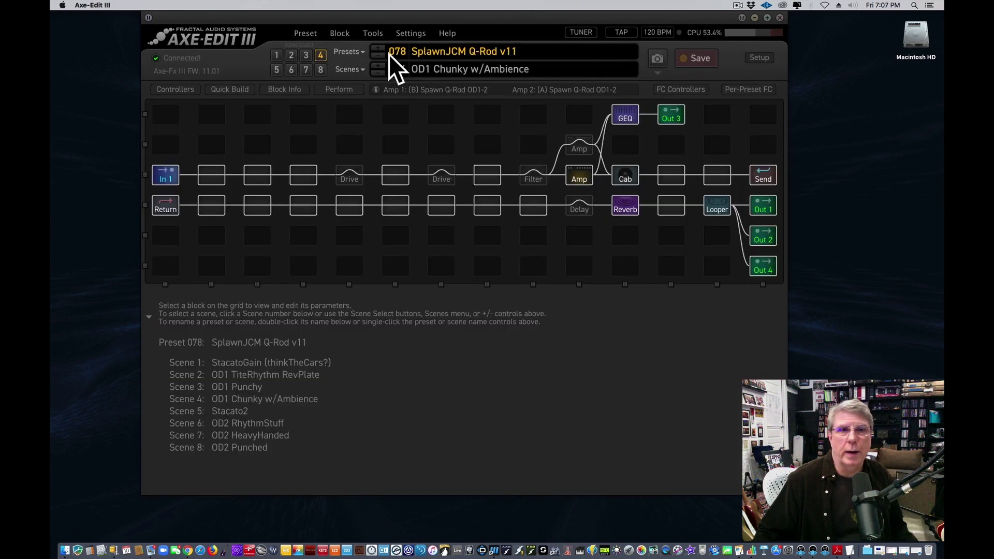
left_click(344, 52)
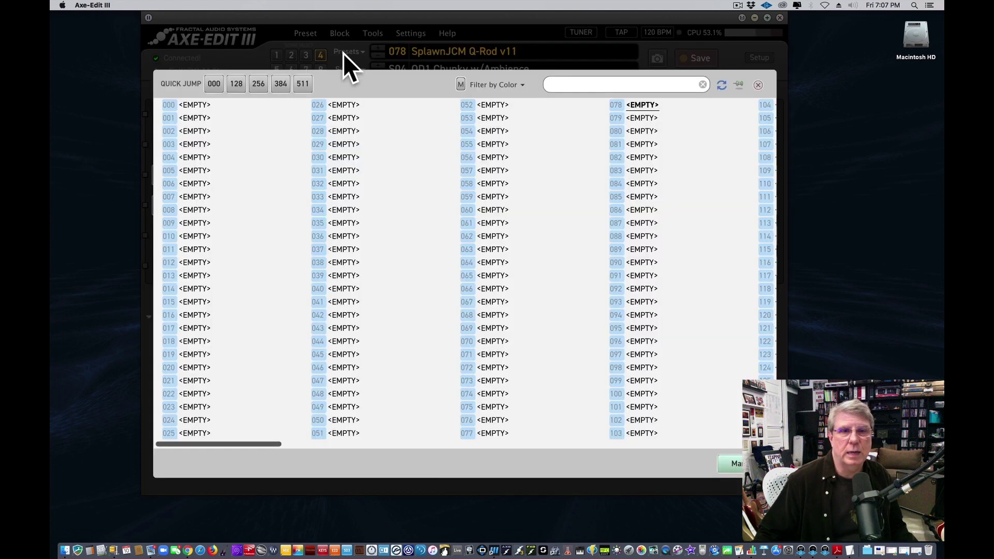
left_click(757, 85)
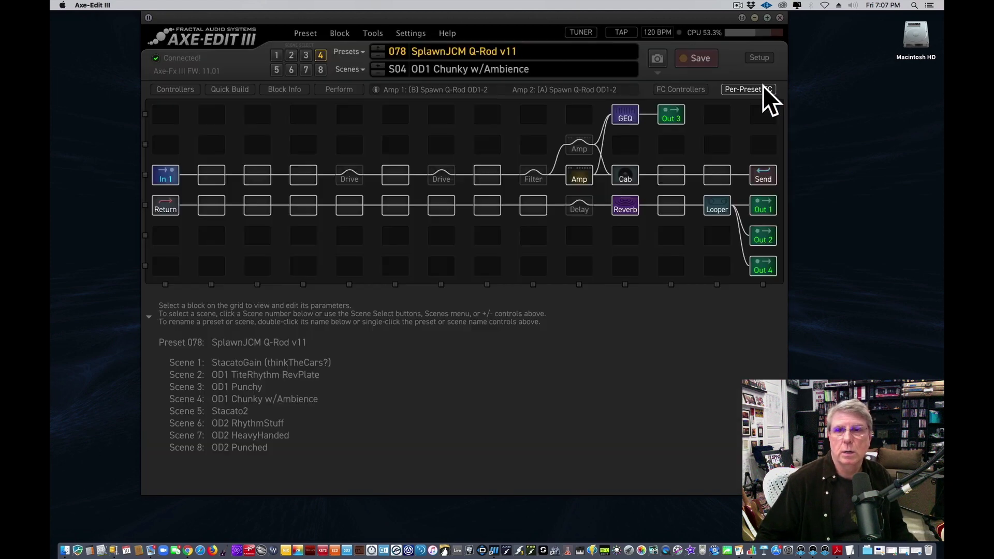
left_click(378, 50)
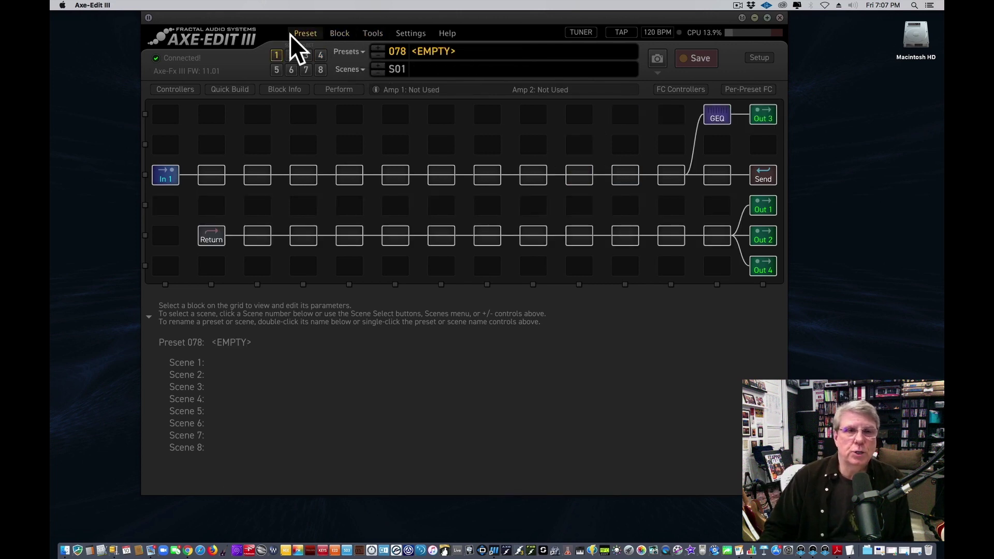
Launch Tools > Axe-Manage Presets and enter Manage mode from the preset panel.
left_click(374, 34)
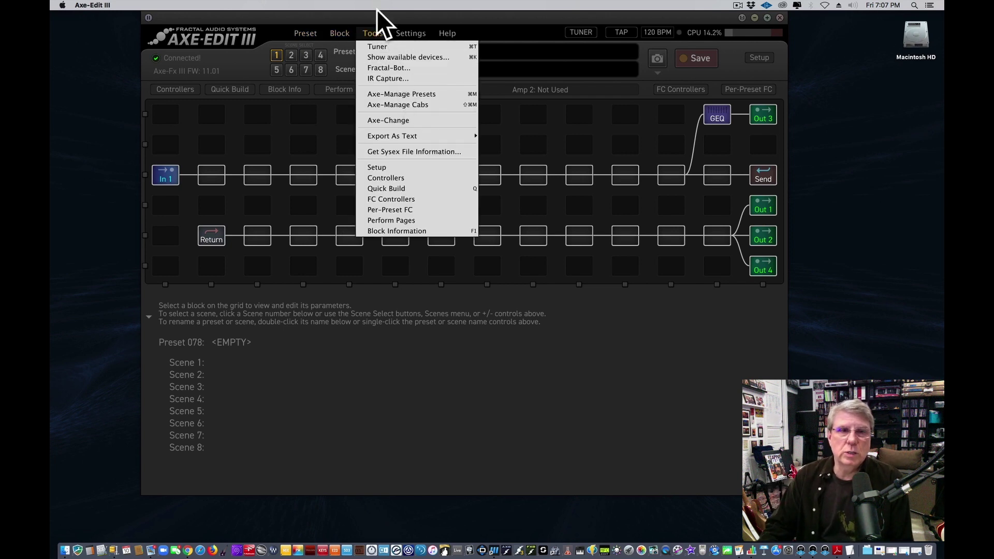
left_click(366, 33)
left_click(352, 53)
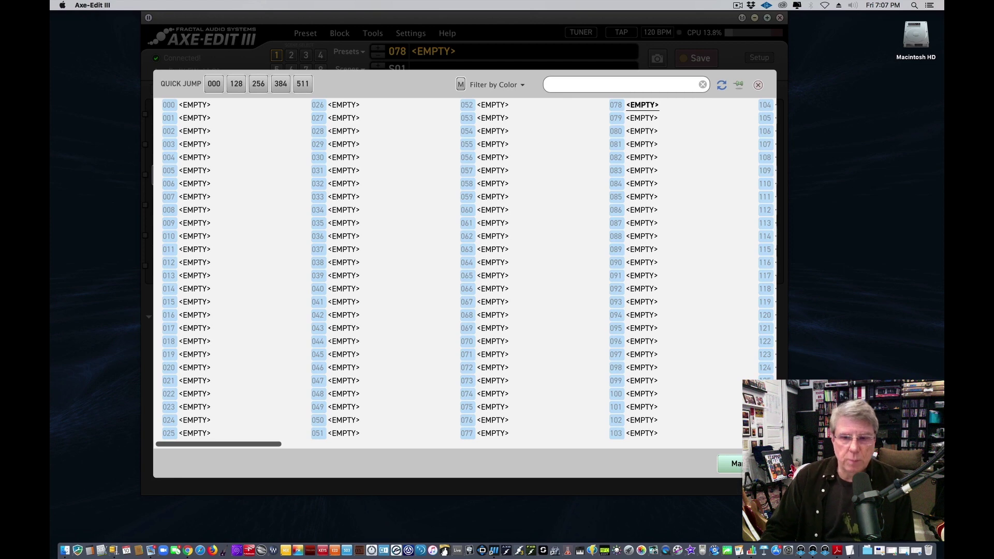
left_click(735, 463)
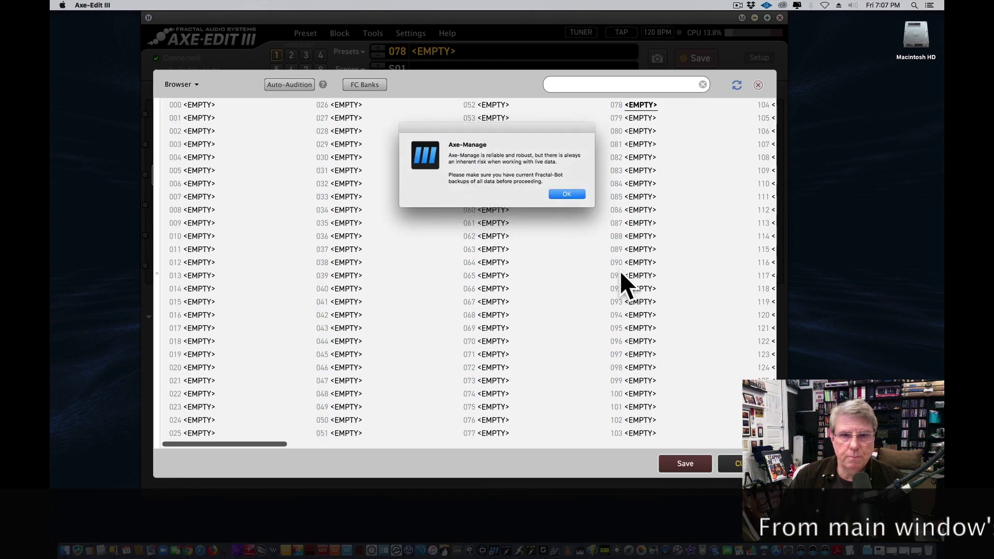
Acknowledge the backup warning, scroll right and select slot 129 Matchless DC30 v11.
left_click(569, 194)
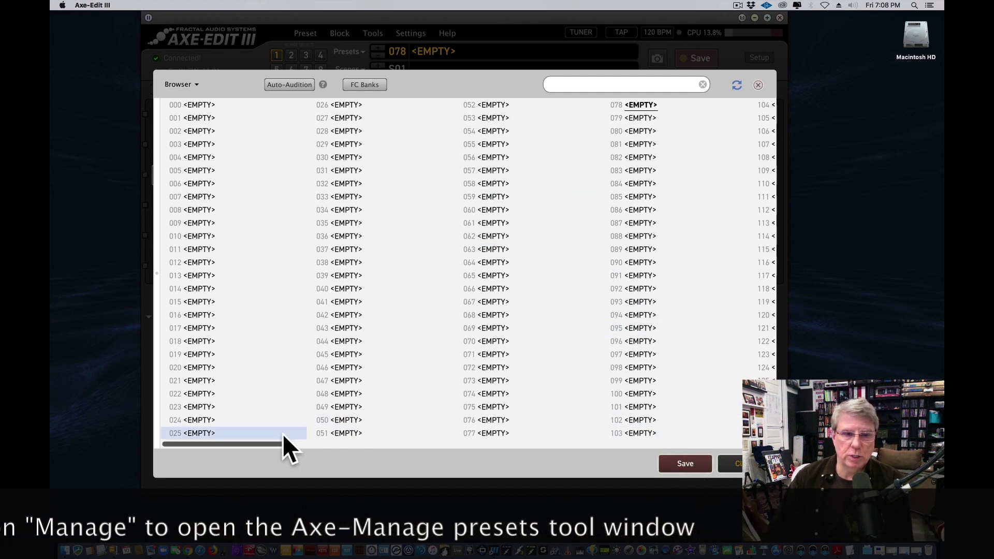
left_click_drag(272, 443, 386, 448)
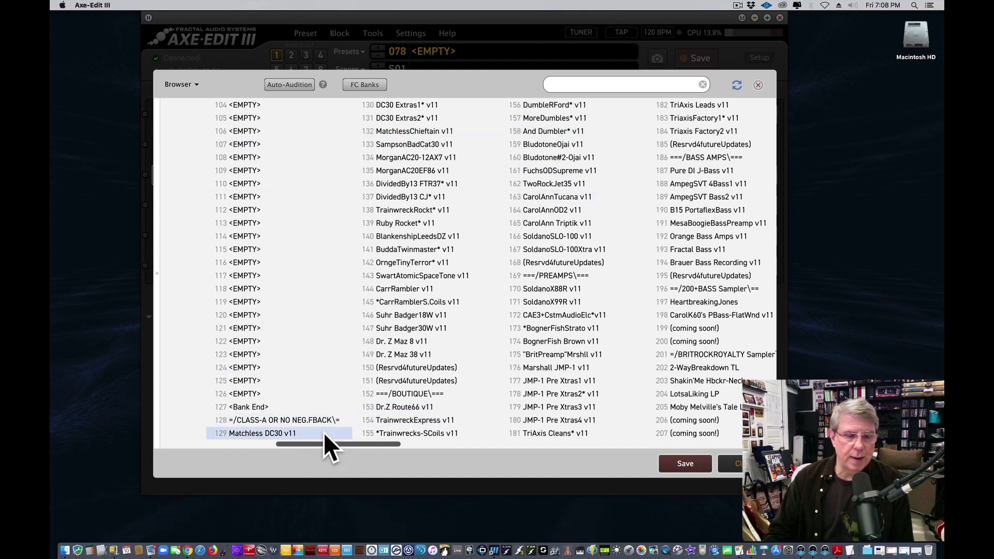
left_click(243, 434)
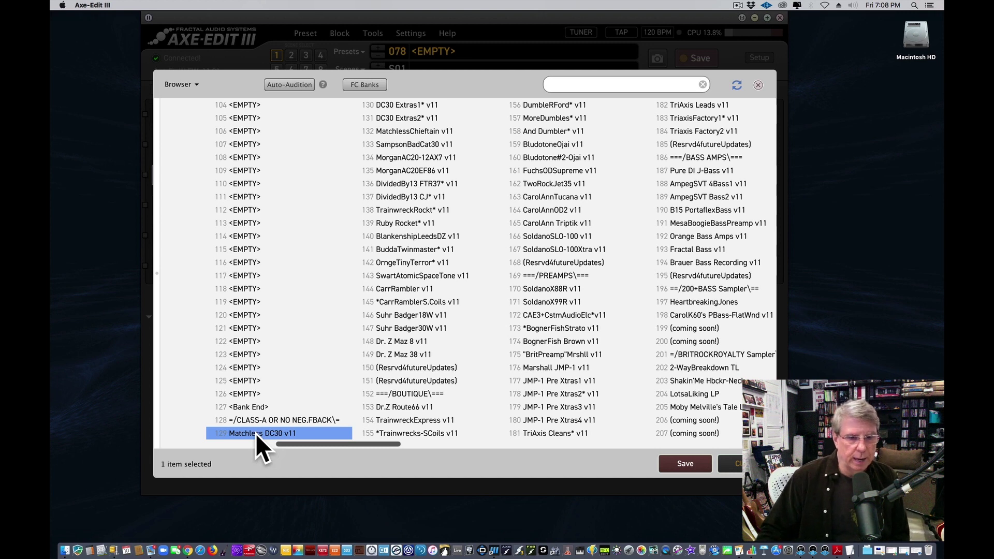
Start renaming Matchless DC30 v11, then finish keeping the same name and reselect it.
double_click(255, 433)
left_click(306, 431)
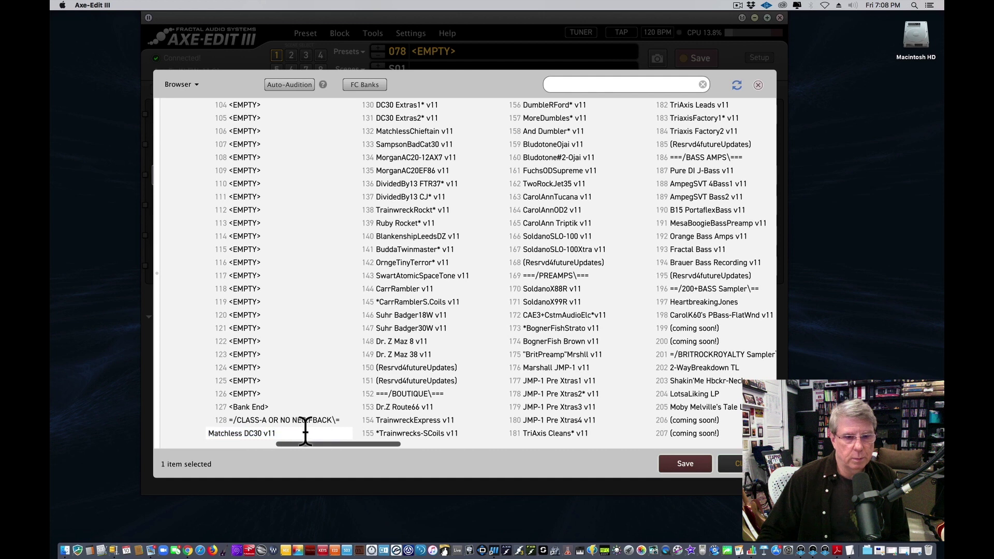
left_click(314, 406)
left_click(297, 433)
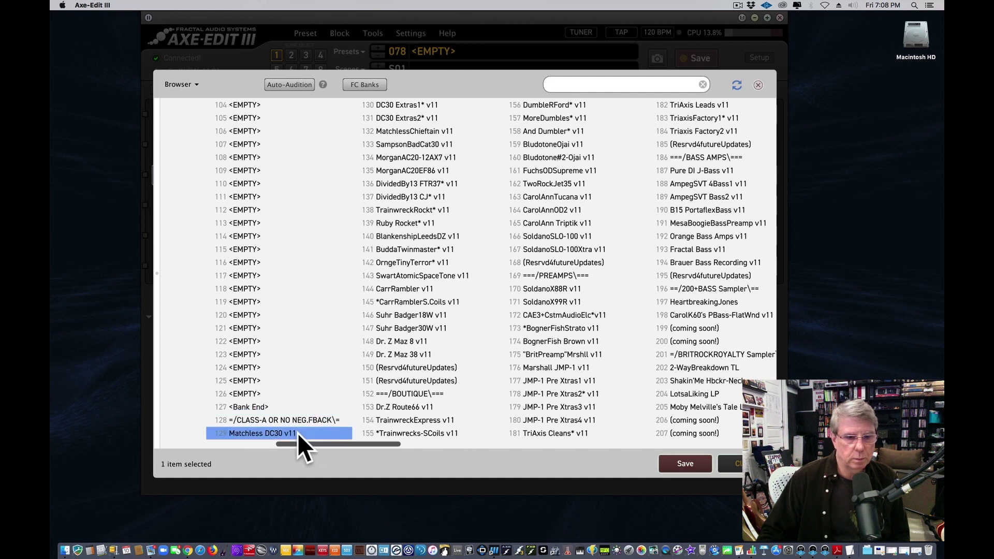
Copy Matchless DC30 v11 from slot 129 and paste it into empty slot 000.
right_click(256, 433)
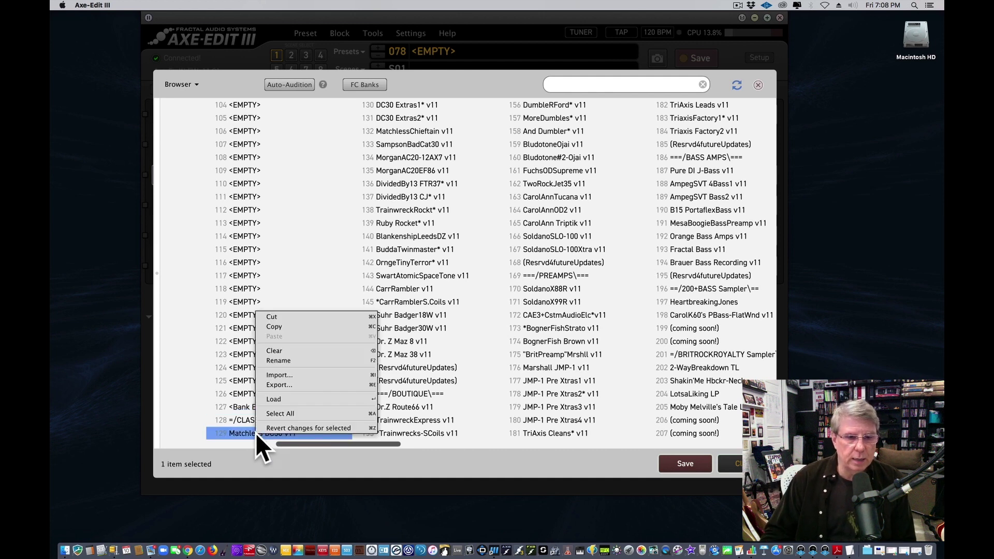
left_click(300, 328)
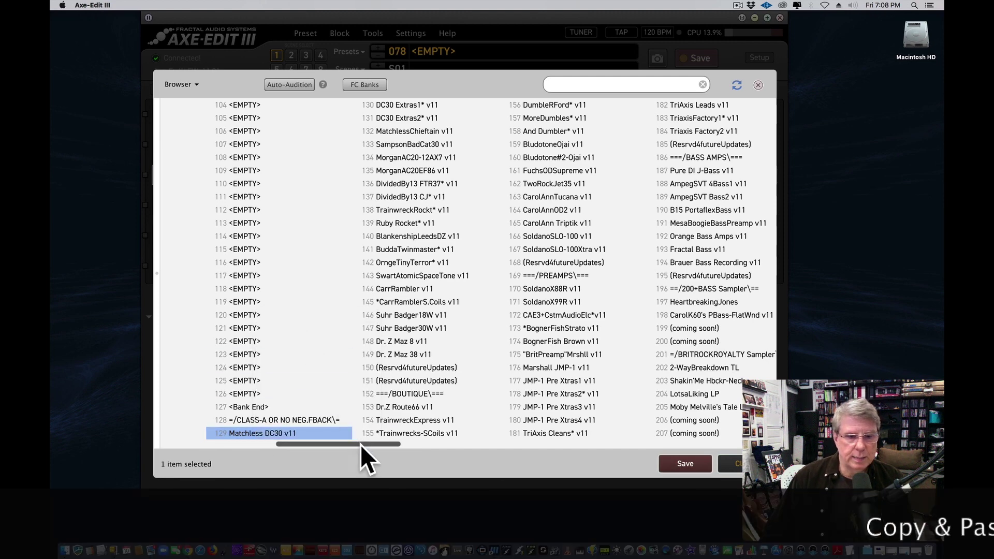
left_click_drag(327, 445, 172, 443)
left_click_drag(231, 174, 231, 107)
right_click(231, 107)
left_click(259, 135)
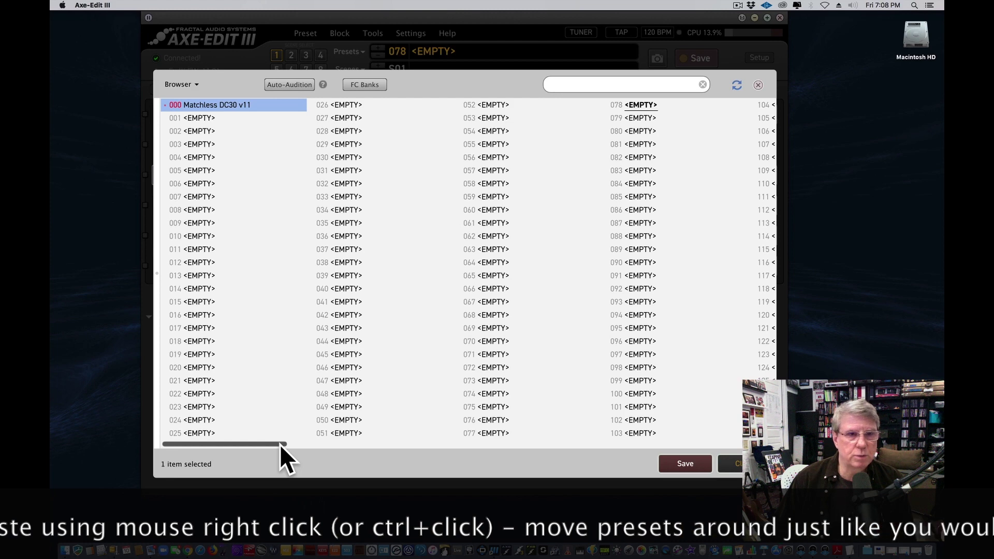
left_click_drag(279, 444, 402, 449)
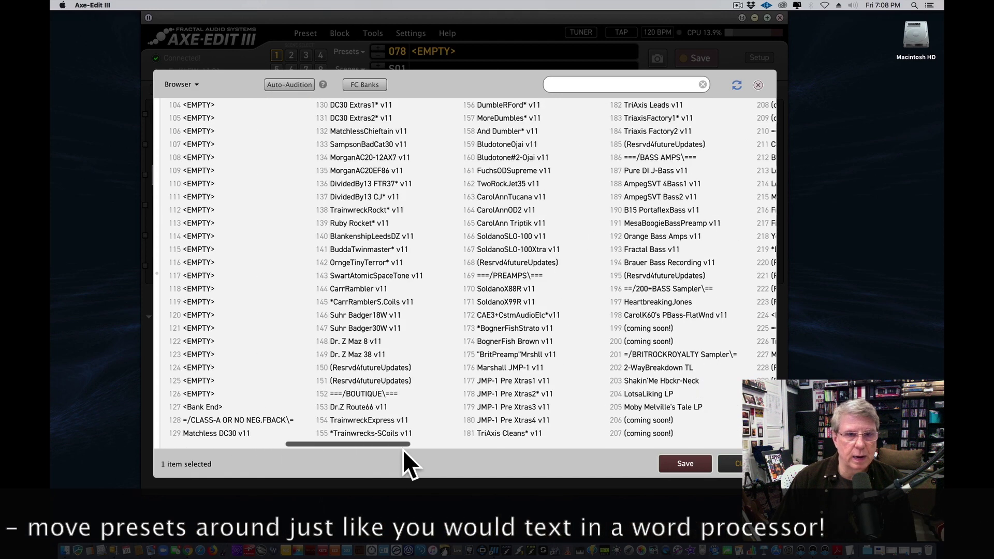
Select slots 129–131 (Matchless DC30, DC30 Extras1*, Extras2*), copy them and paste starting at slot 000.
left_click(208, 434)
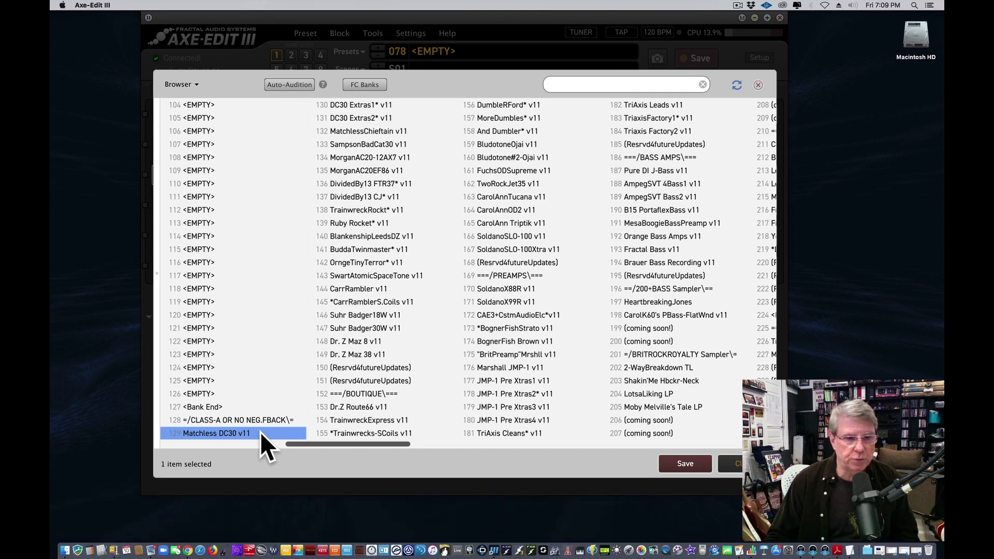
left_click(414, 104, "super")
left_click(395, 118, "super")
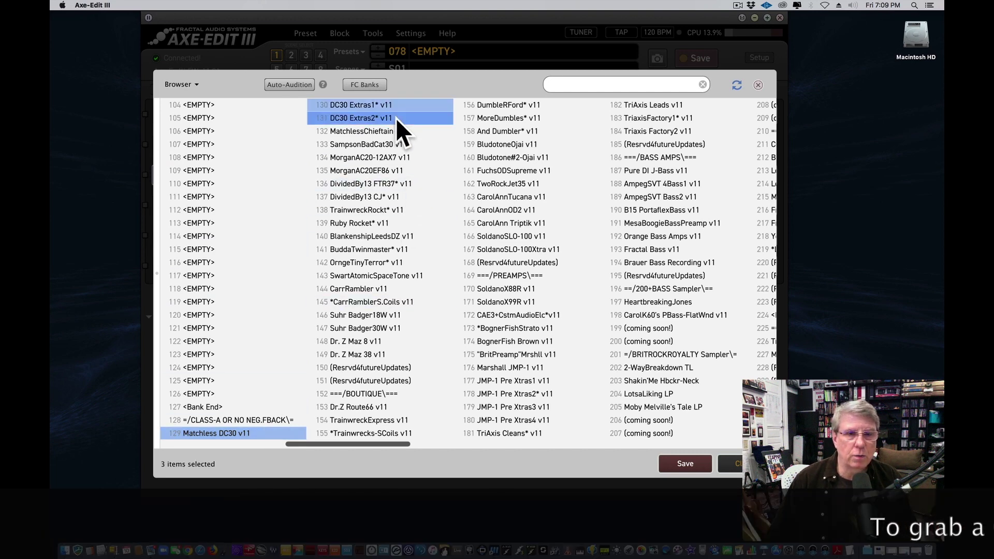
right_click(259, 434)
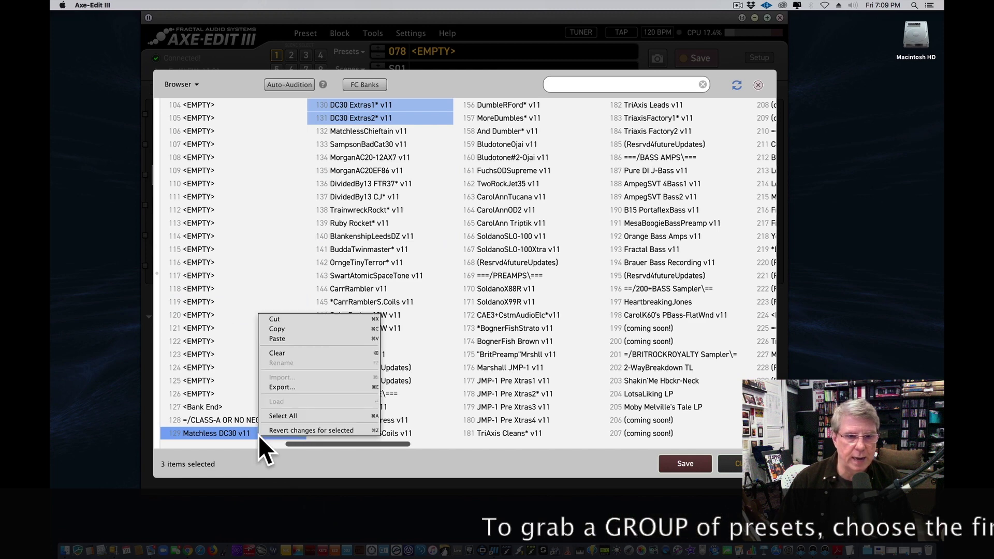
left_click(293, 327)
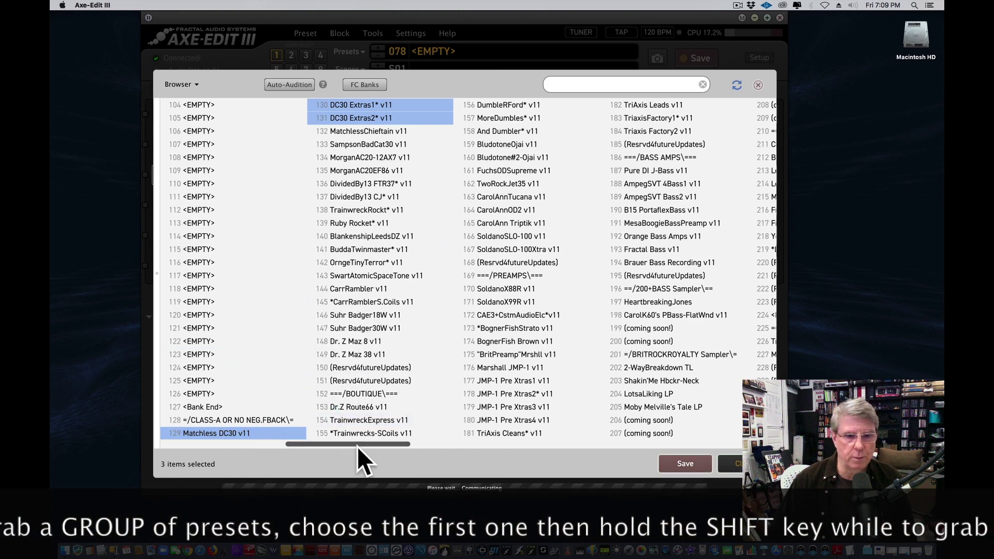
left_click_drag(358, 446, 225, 447)
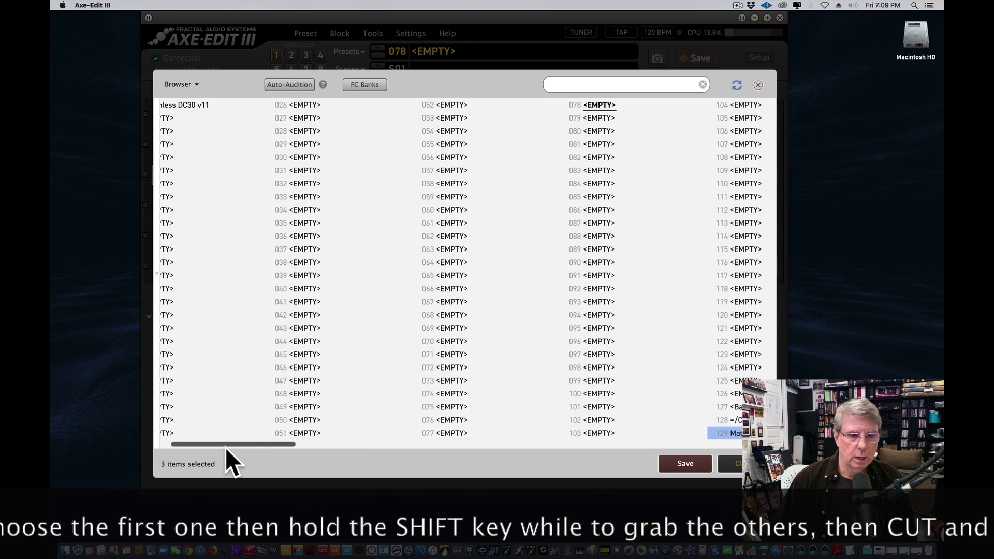
left_click(226, 106)
right_click(226, 105)
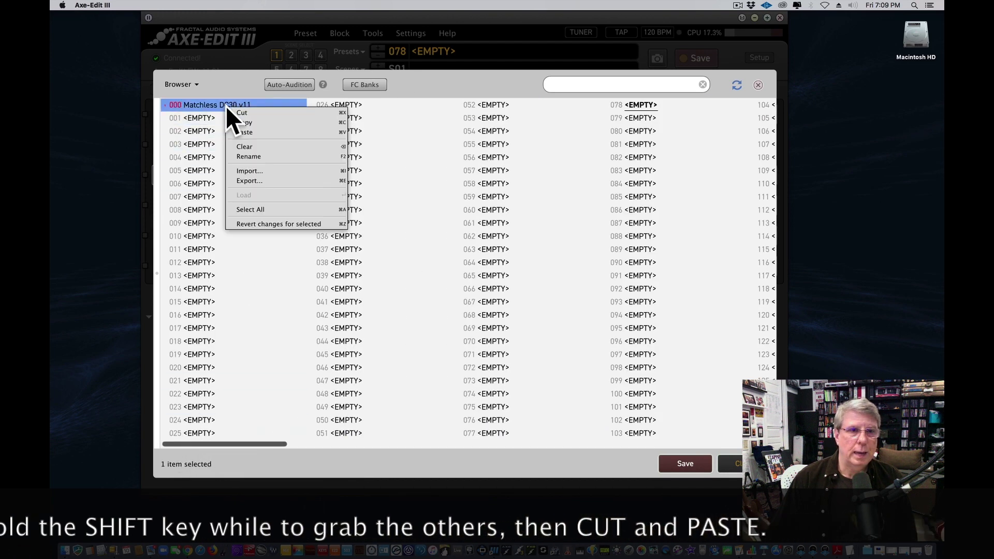
left_click(265, 133)
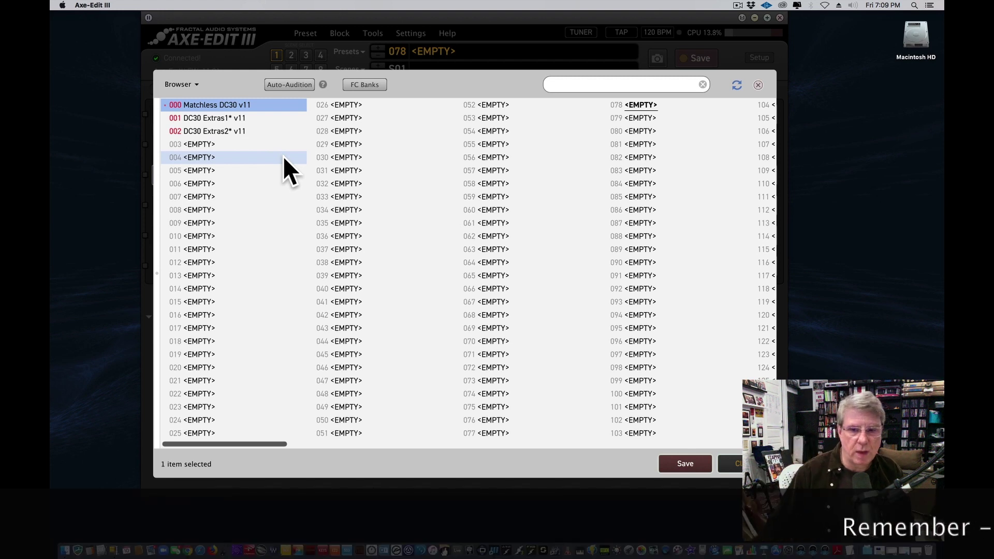
Save the Axe-Manage changes to the Axe-Fx III and confirm the write.
left_click(684, 463)
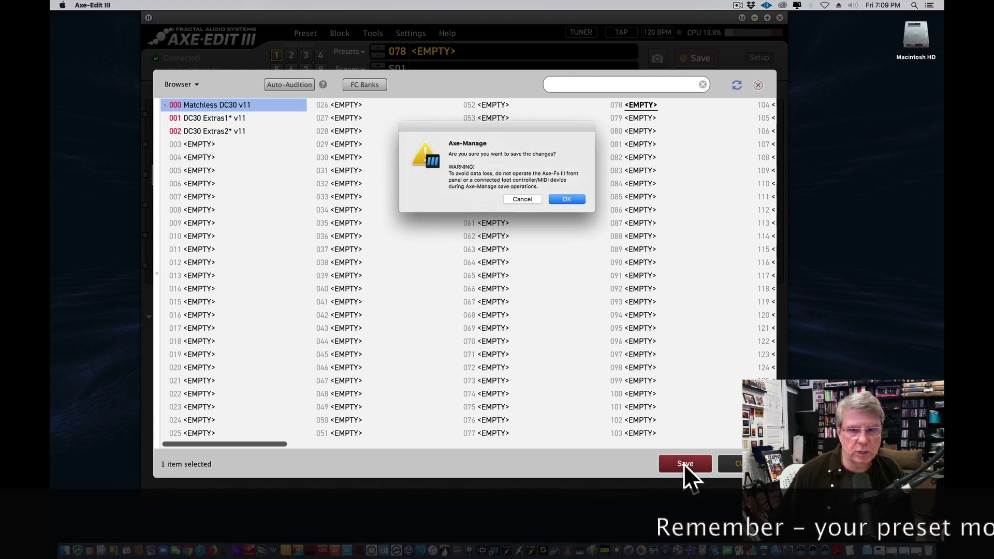
left_click(570, 198)
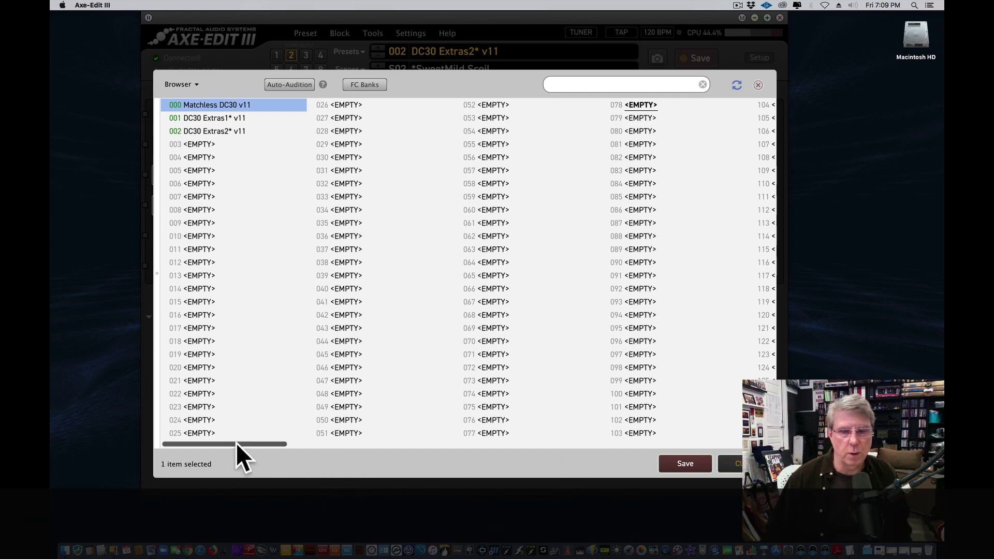
left_click_drag(236, 443, 352, 447)
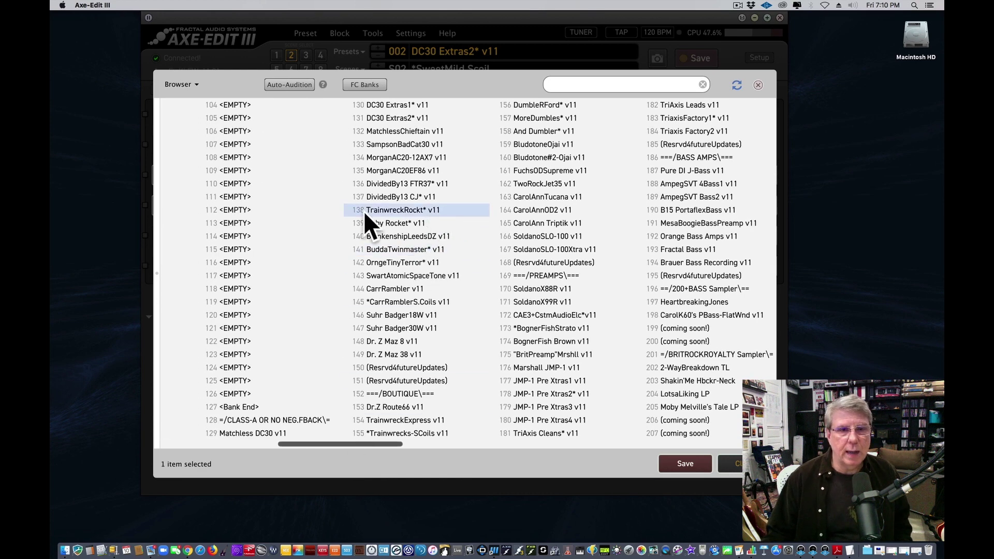
Drag TrainwreckRockt* from slot 138 onto slot 003 to swap them, then view slot 138.
left_click(393, 210)
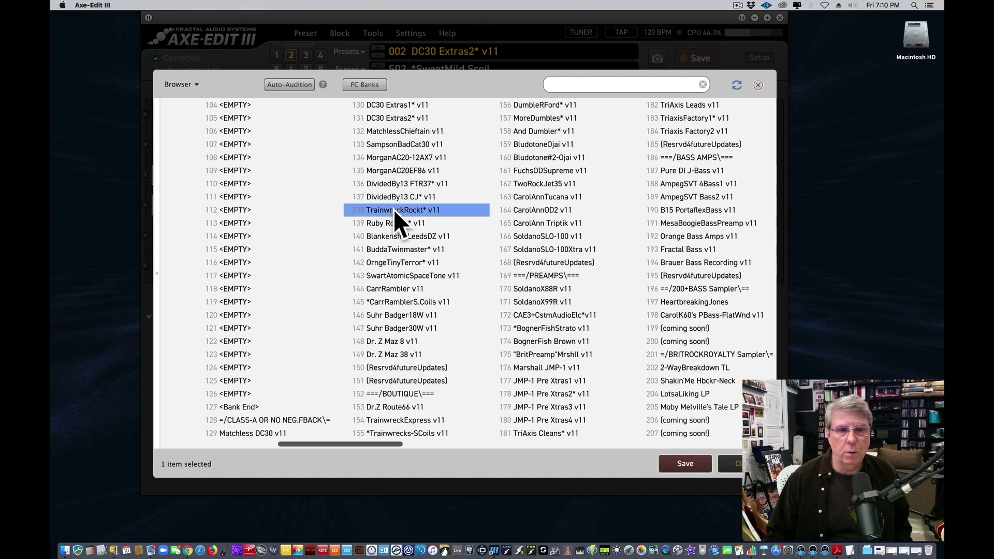
left_click_drag(405, 209, 204, 144)
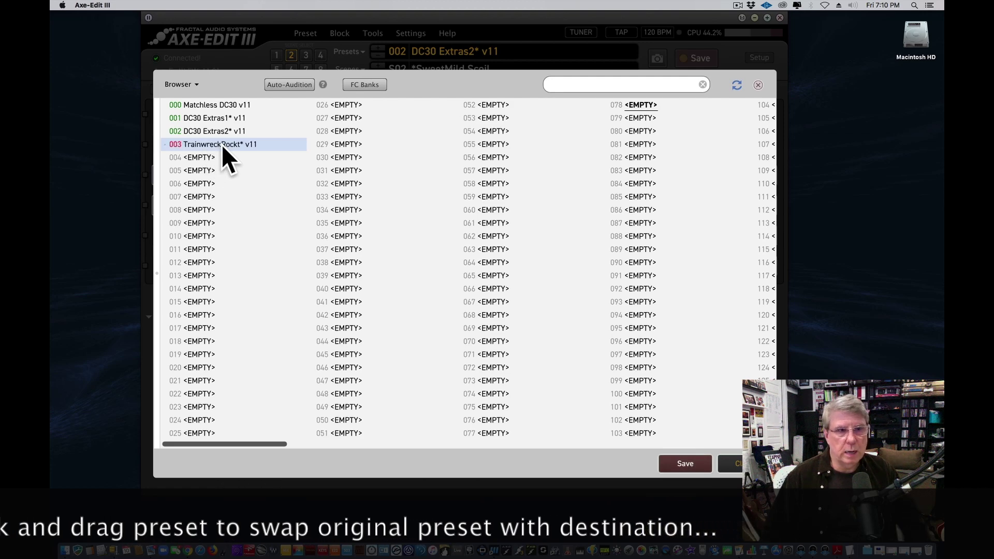
left_click_drag(271, 442, 361, 451)
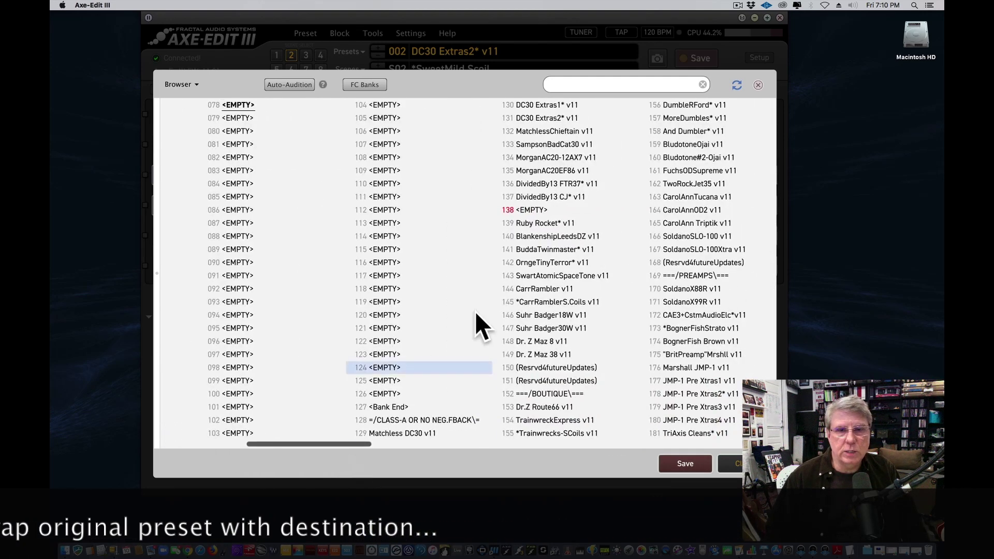
Paste the DC30 presets into slots 138–140, then close Axe-Manage discarding unsaved changes.
right_click(564, 209)
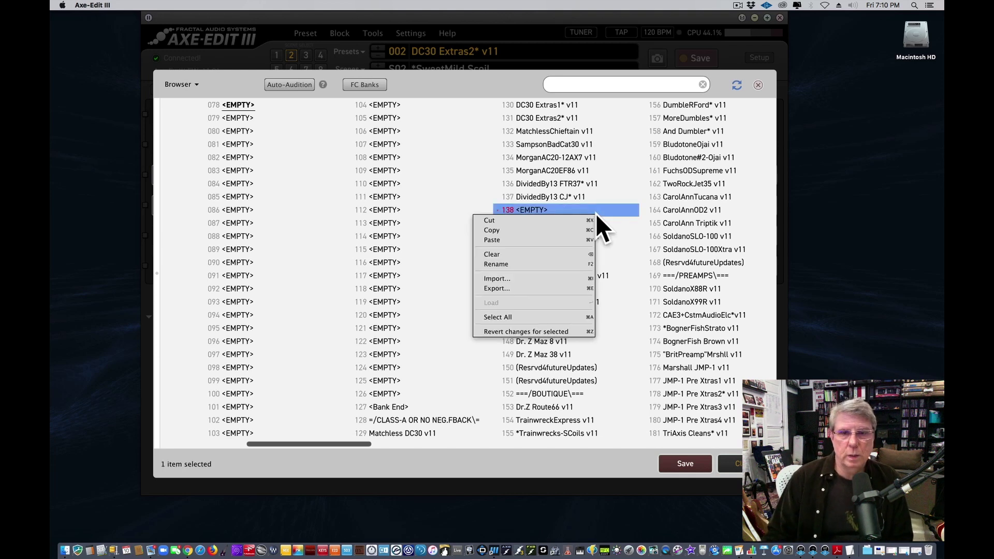
left_click(546, 240)
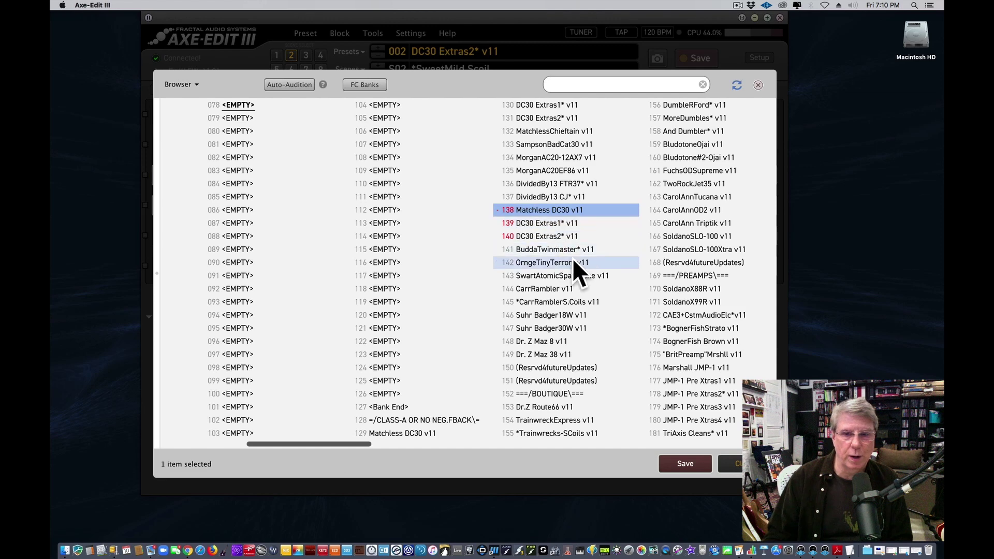
left_click(730, 464)
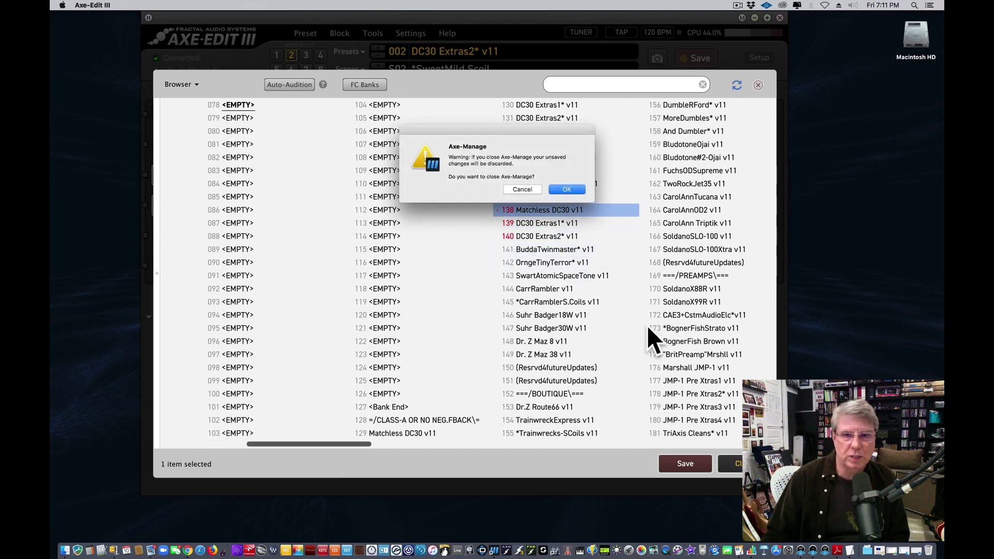
left_click(569, 190)
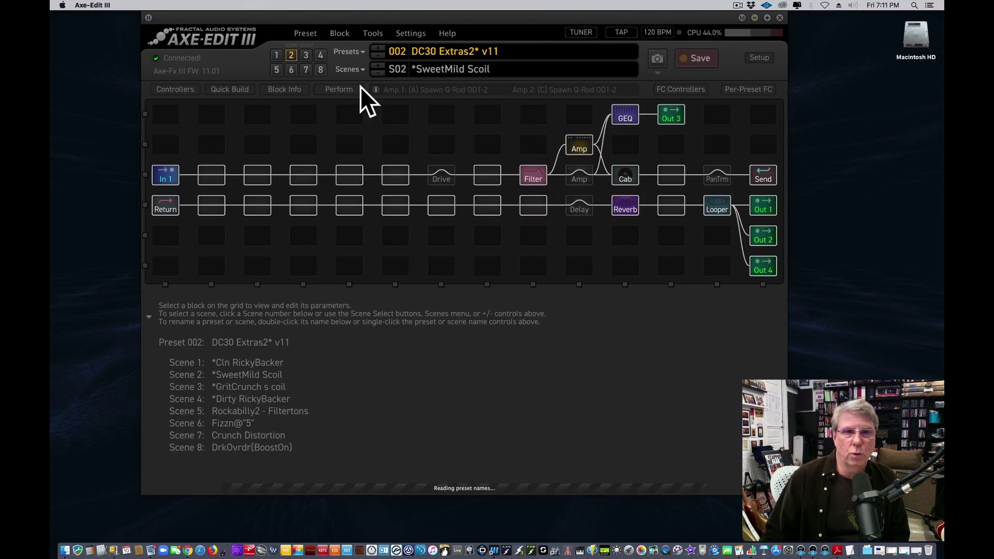
left_click(352, 53)
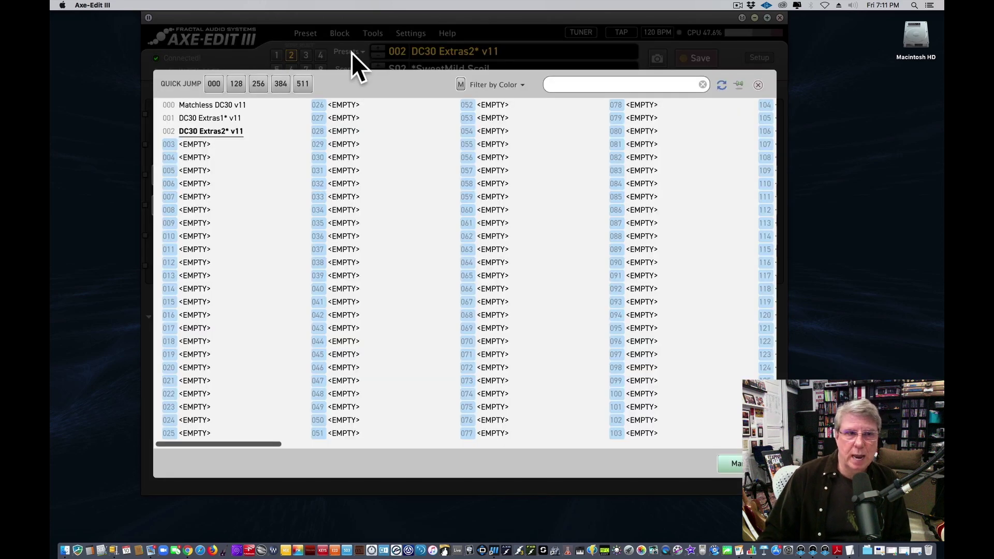
Load preset 146 Suhr Badger18W v11 from the preset list.
scroll(289, 446, "right", 1)
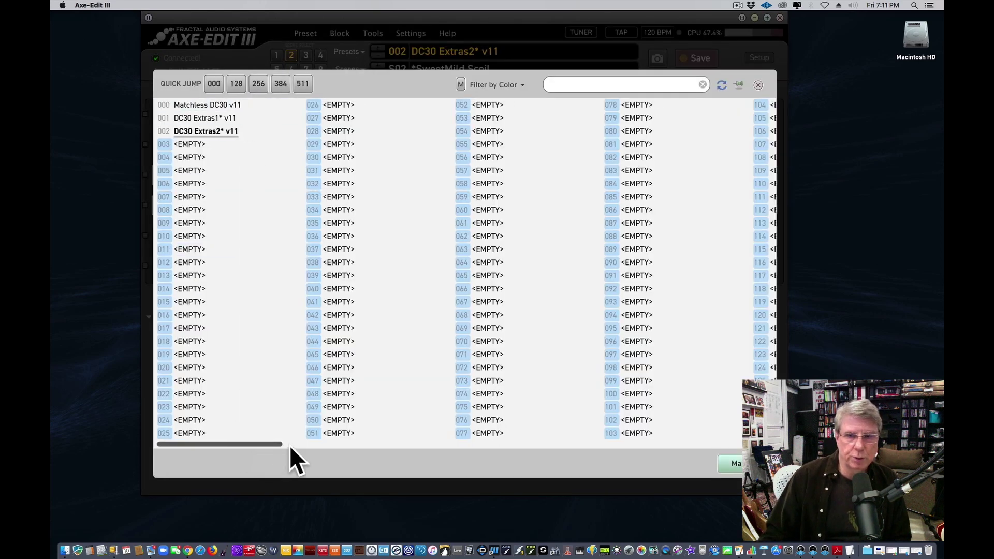
scroll(290, 445, "right", 10)
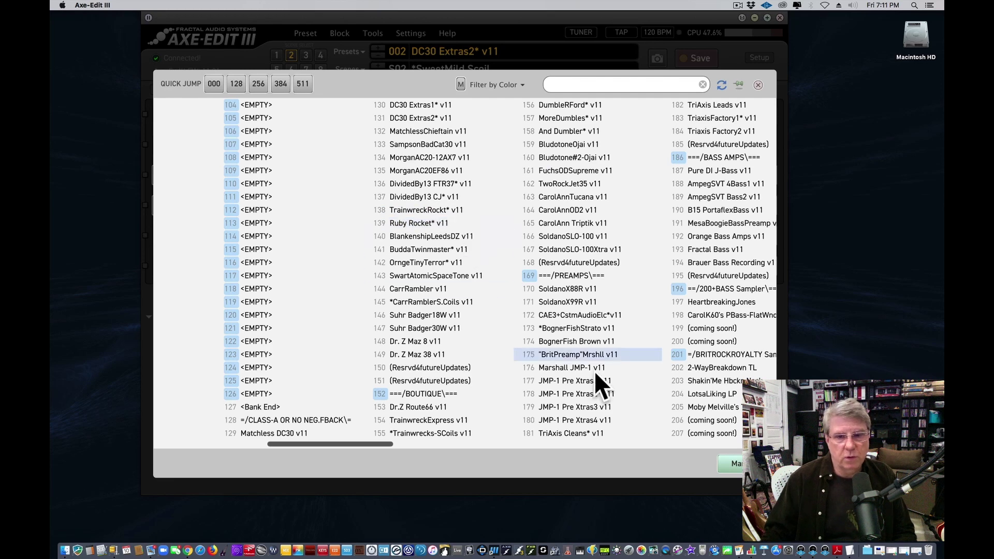
double_click(485, 316)
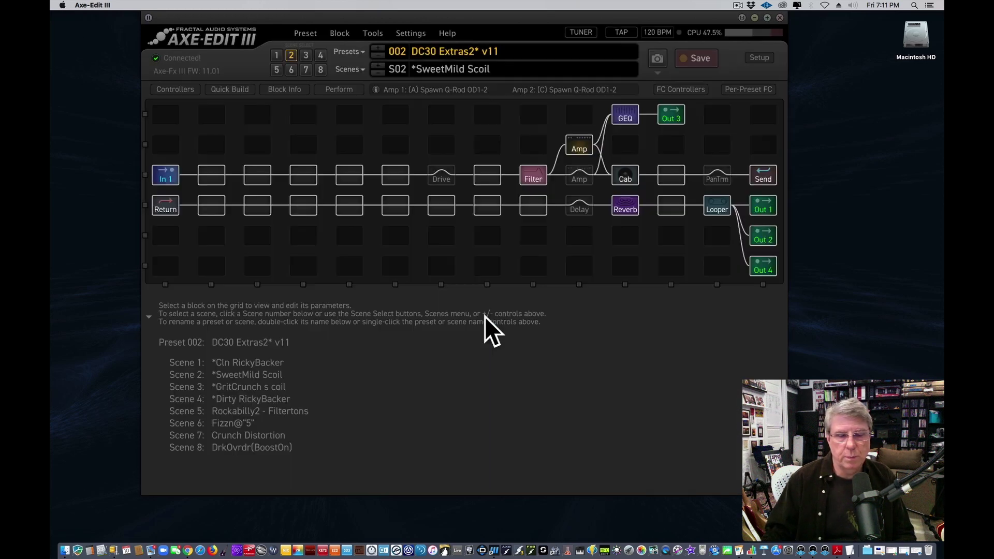
left_click(352, 54)
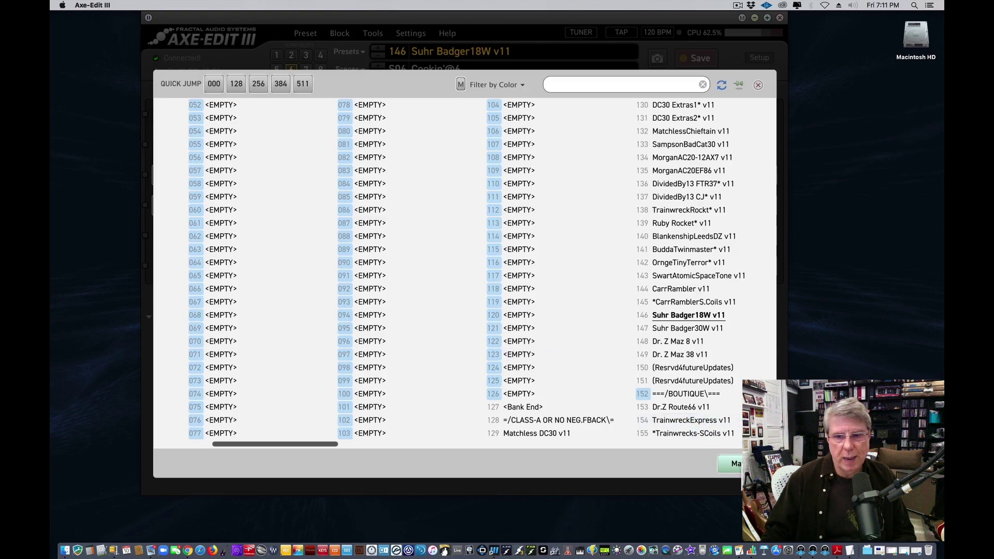
Switch the list to preset management mode and toggle the browser panel off and back on.
key("super+s")
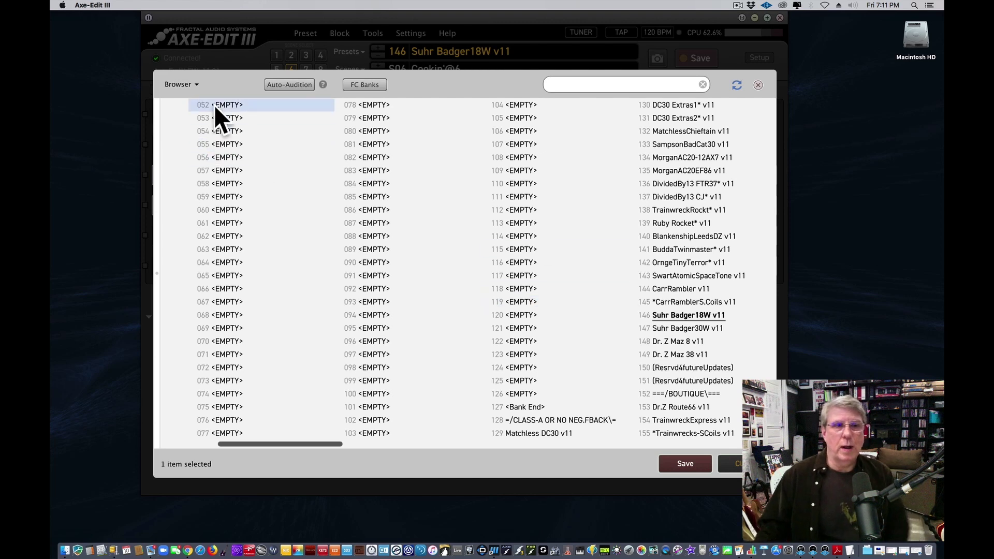
left_click(195, 85)
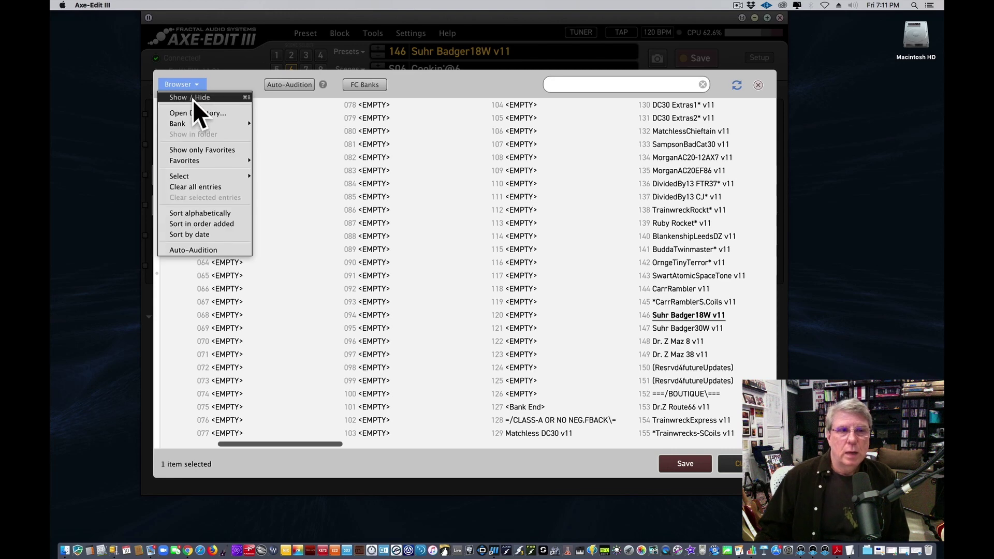
left_click(184, 97)
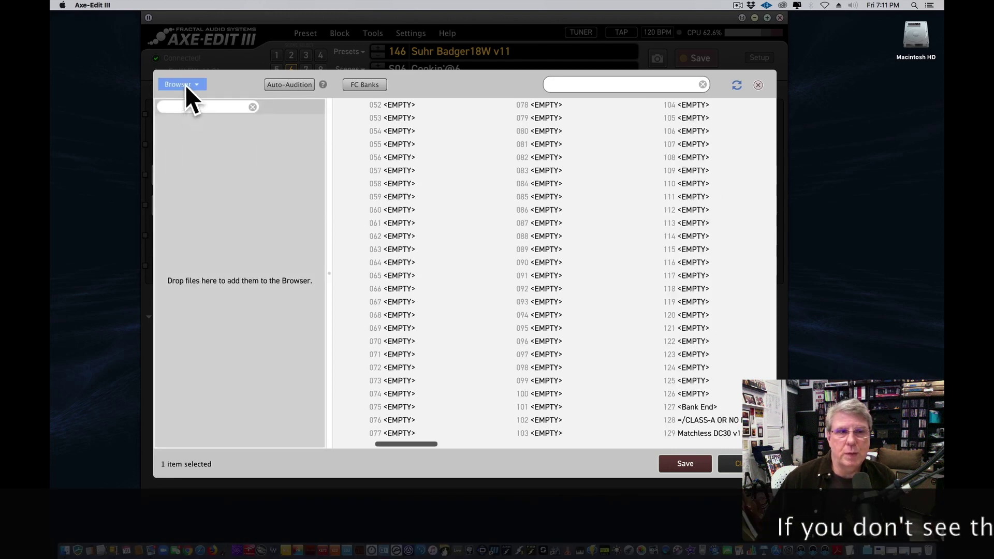
left_click(185, 84)
left_click(185, 97)
left_click(181, 85)
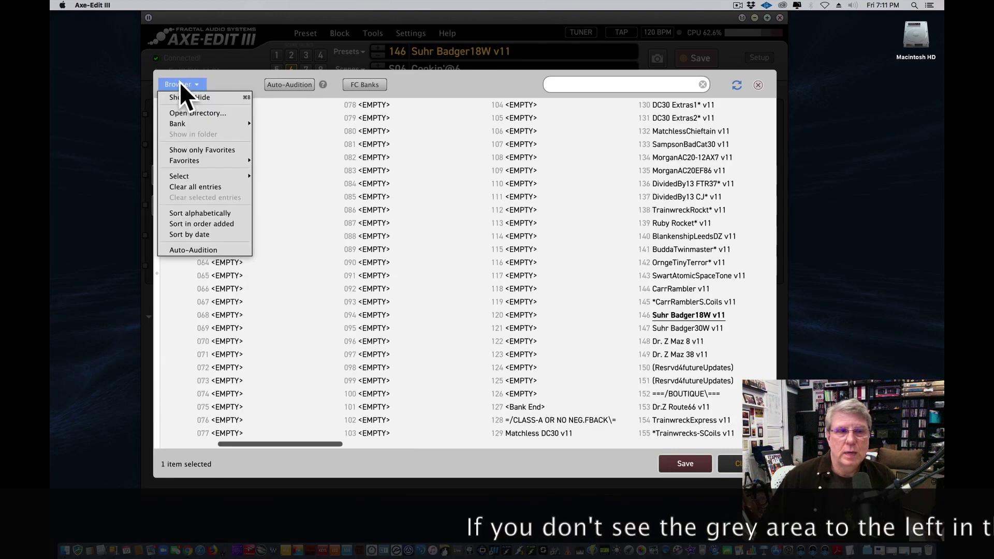
left_click(183, 101)
Choose Browser > Bank > Open… to bring up the bank file dialog.
left_click(180, 84)
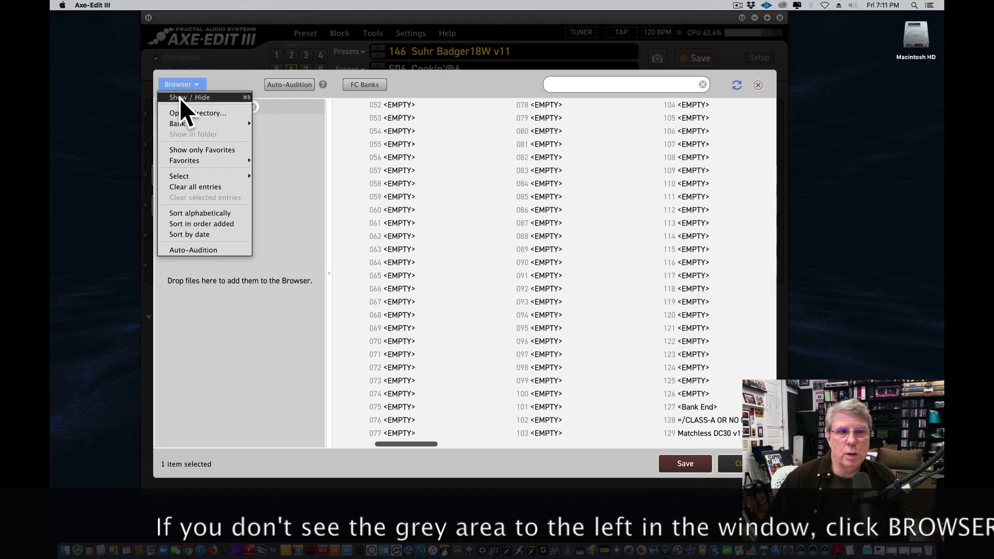
mouse_move(185, 123)
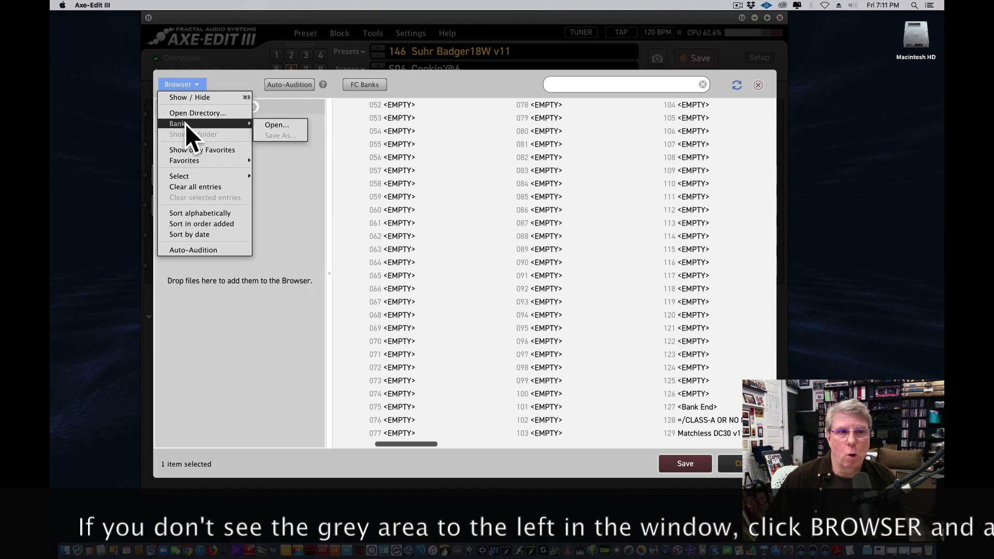
left_click(275, 122)
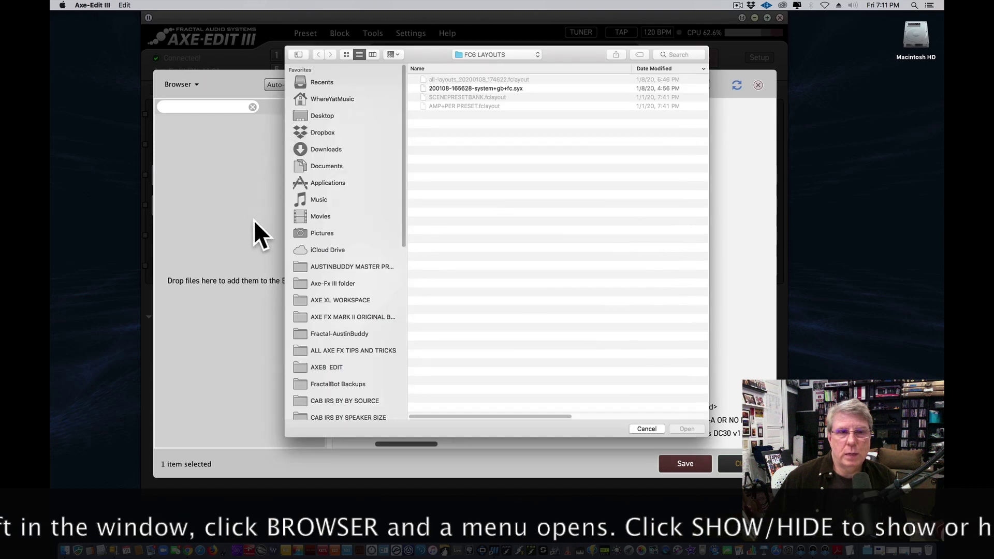
Load v11_Update-Axe-Fx_III_NakedAmps_Bank1.syx from the Naked Amps folder, scanning its 128 presets into the browser.
left_click(512, 54)
left_click(533, 143)
left_click(548, 97)
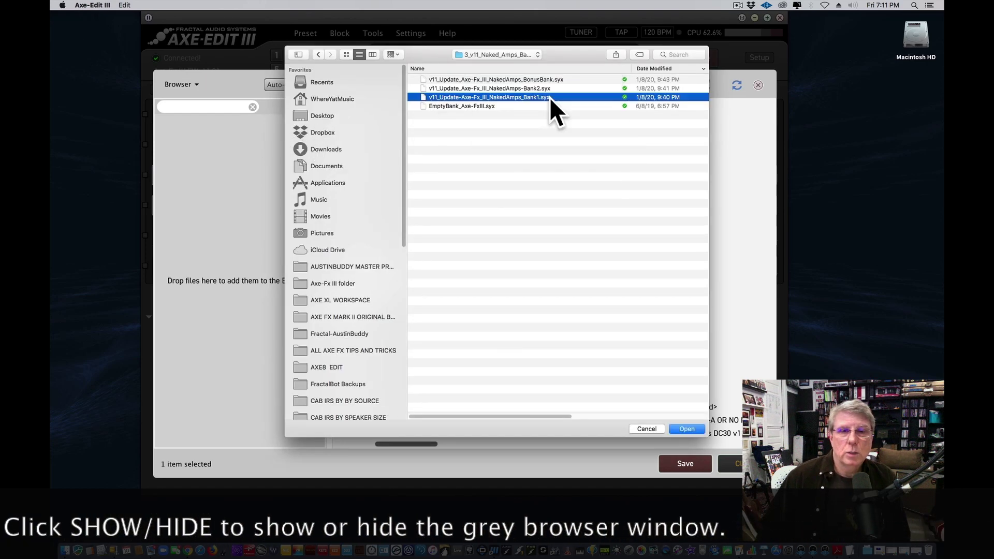
left_click(686, 429)
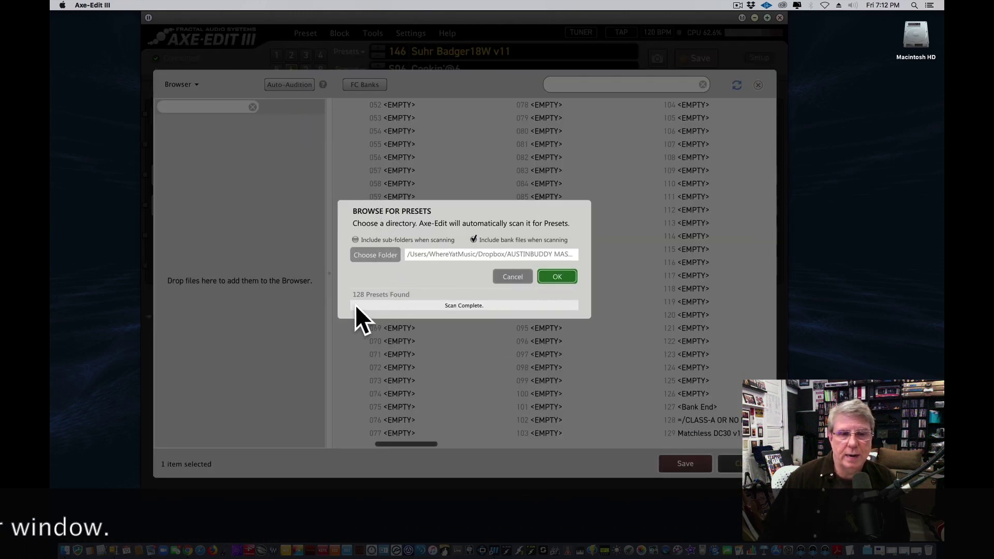
left_click(557, 276)
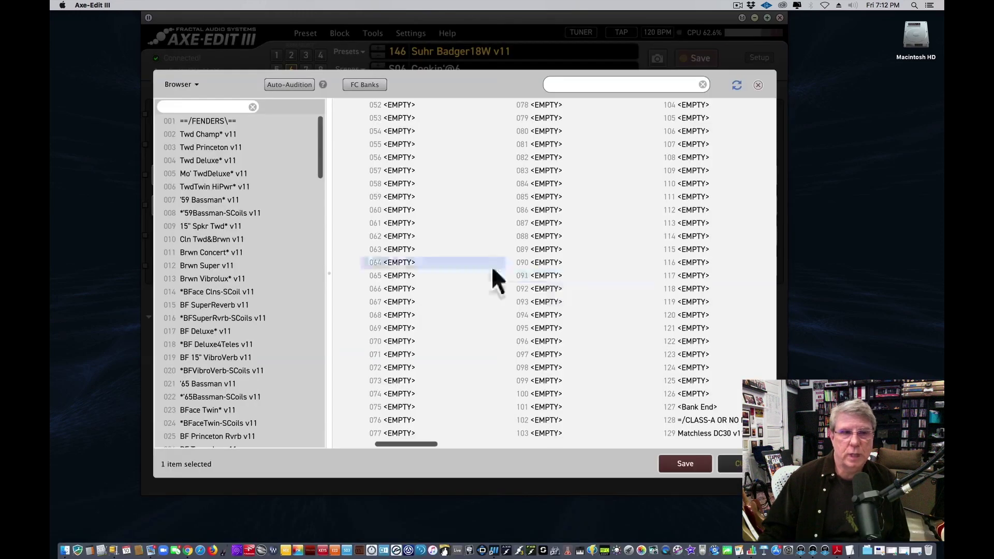
left_click_drag(318, 140, 203, 161)
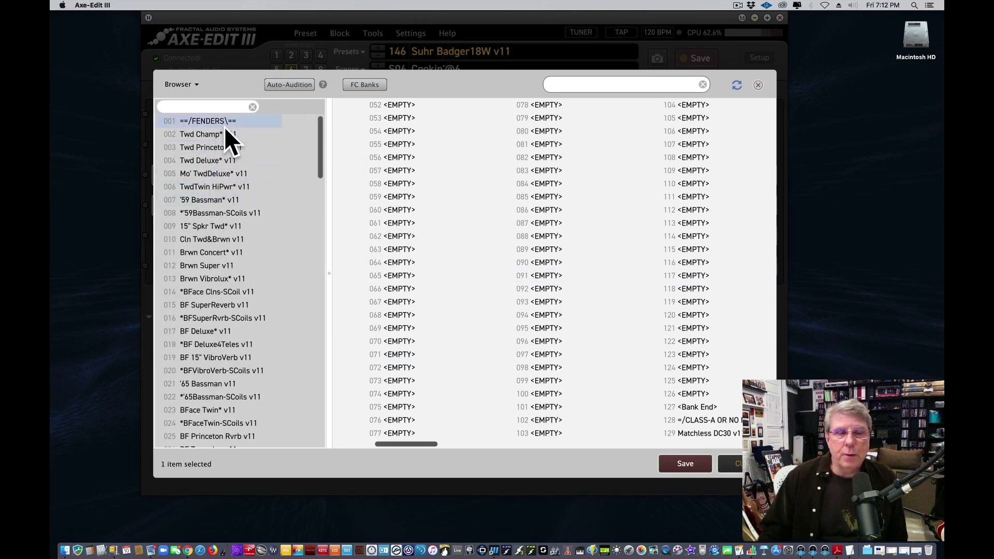
left_click(172, 85)
Hide the preset browser panel and then show it again.
left_click(174, 95)
left_click(175, 85)
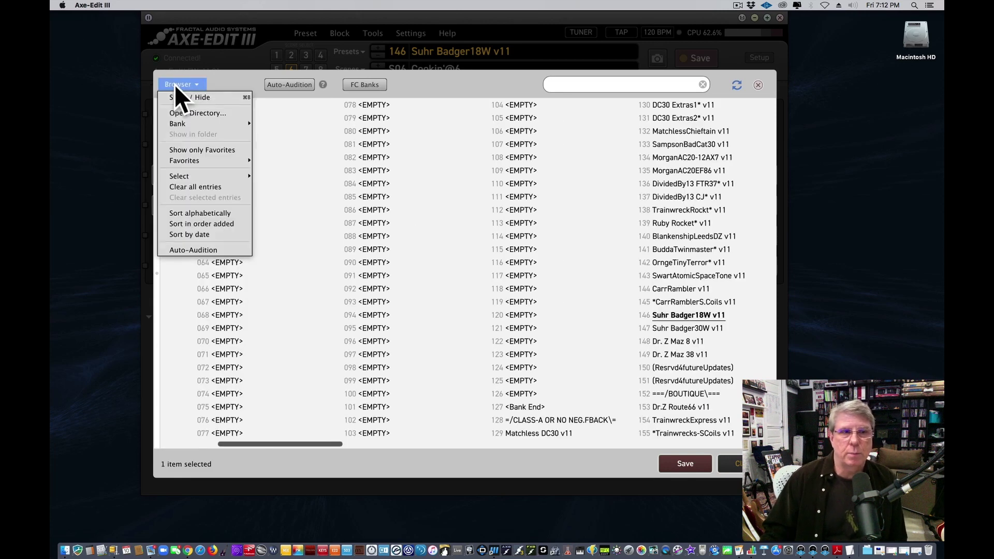
left_click(180, 99)
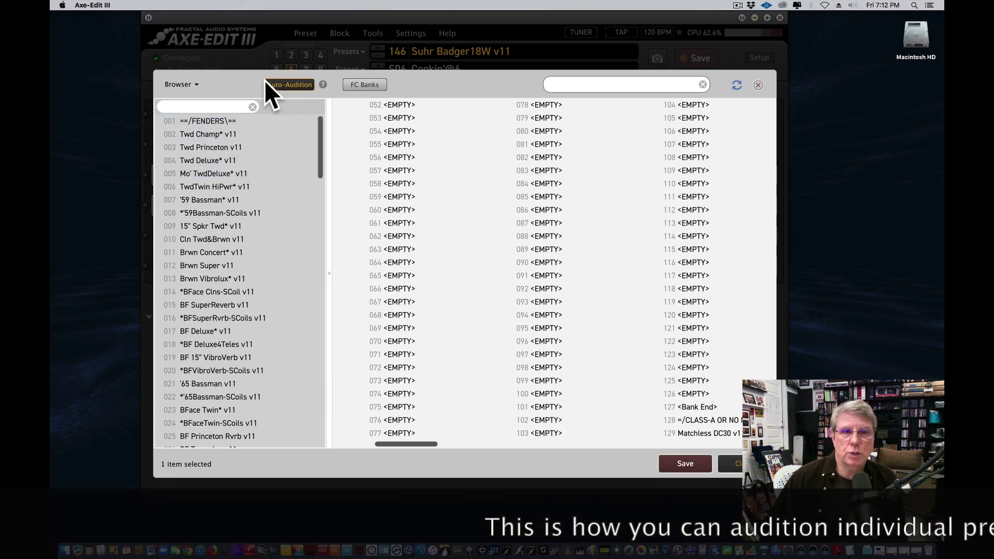
Audition the Twd Champ* v11, Twd Princeton v11 and Mo' TwdDeluxe* v11 presets.
left_click(204, 134)
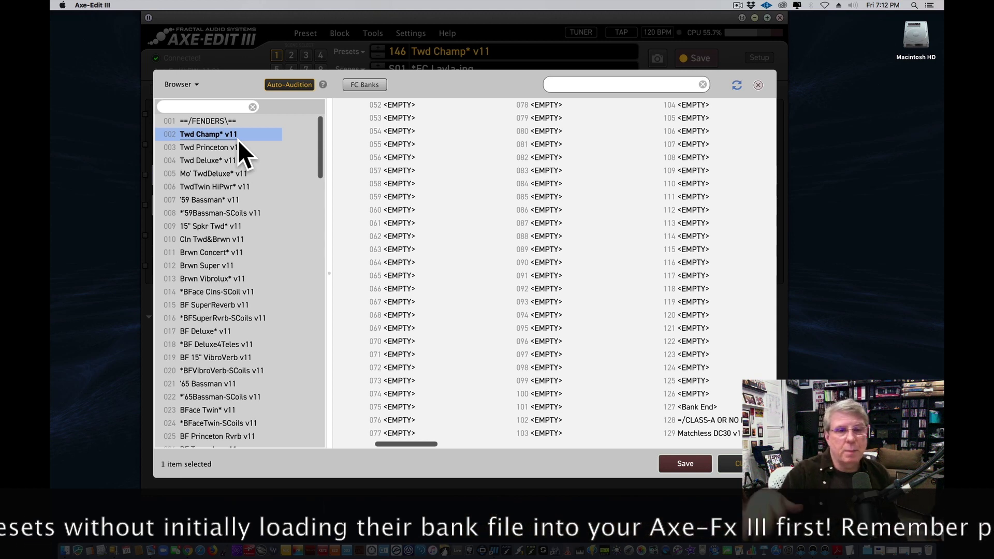
left_click(207, 146)
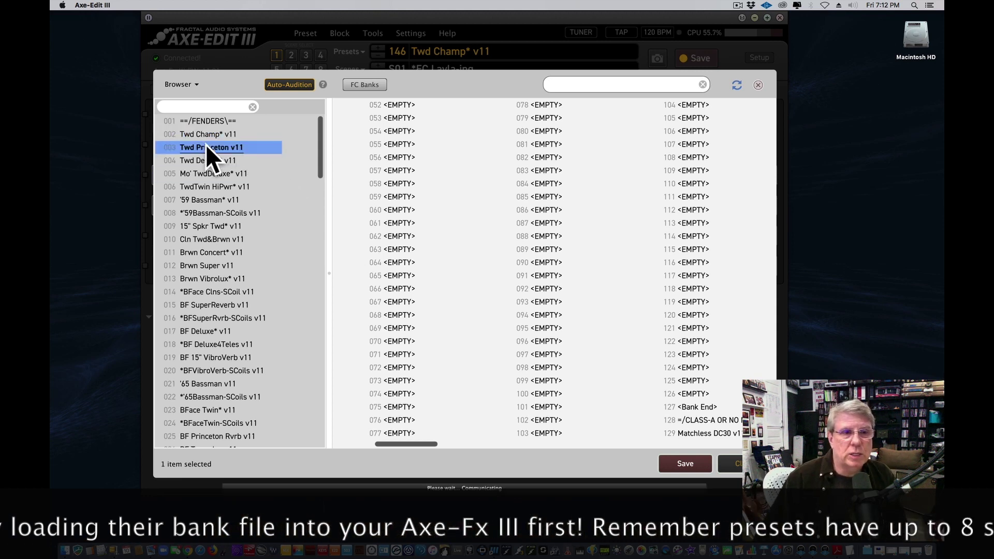
left_click(212, 173)
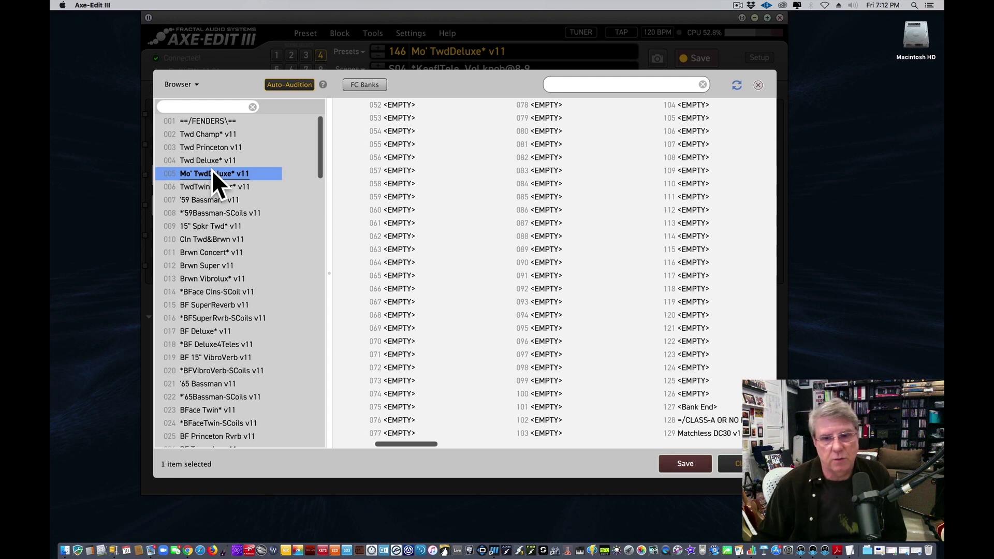
Audition the *59Bassman-SCoils v11 and '59 Bassman* v11 presets from the bank.
left_click(219, 212)
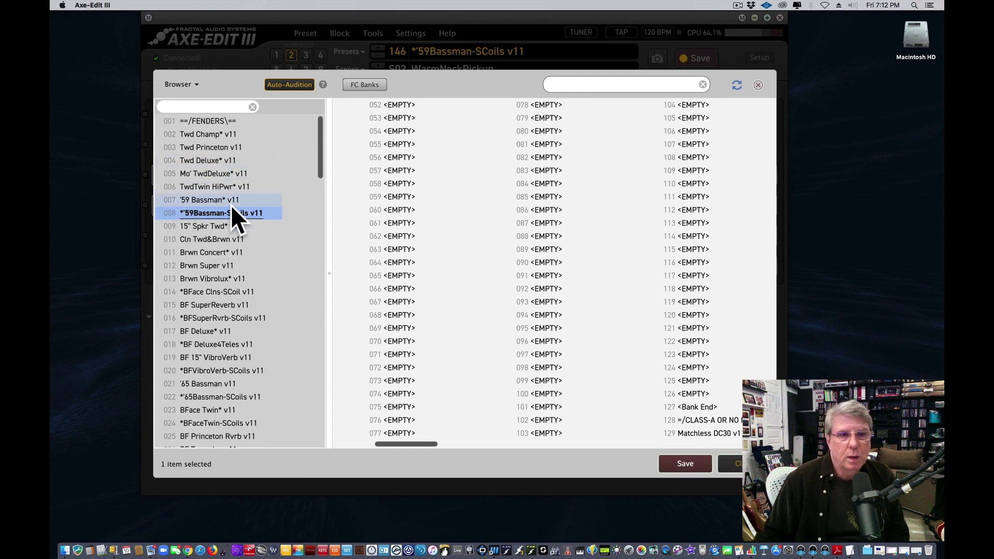
left_click_drag(237, 216, 275, 441)
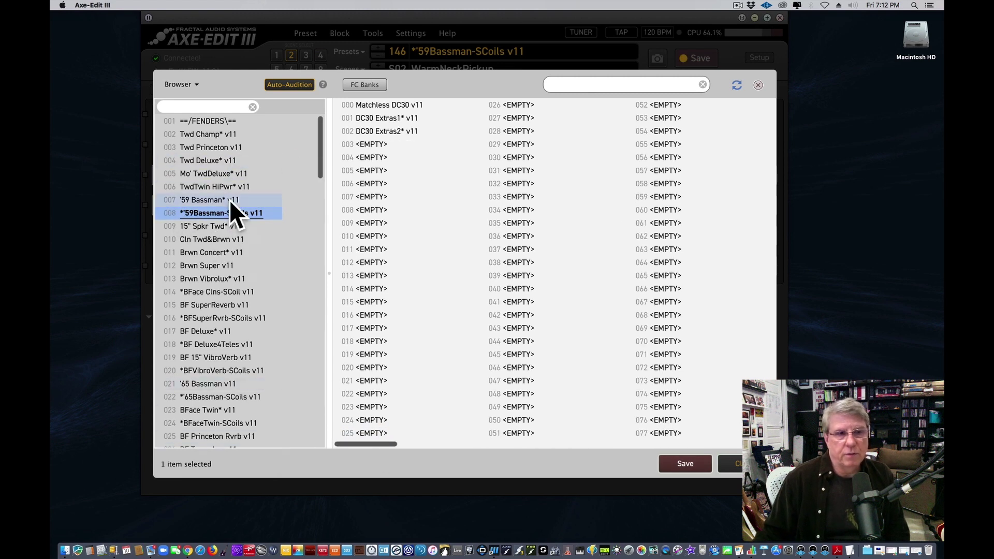
left_click(190, 201)
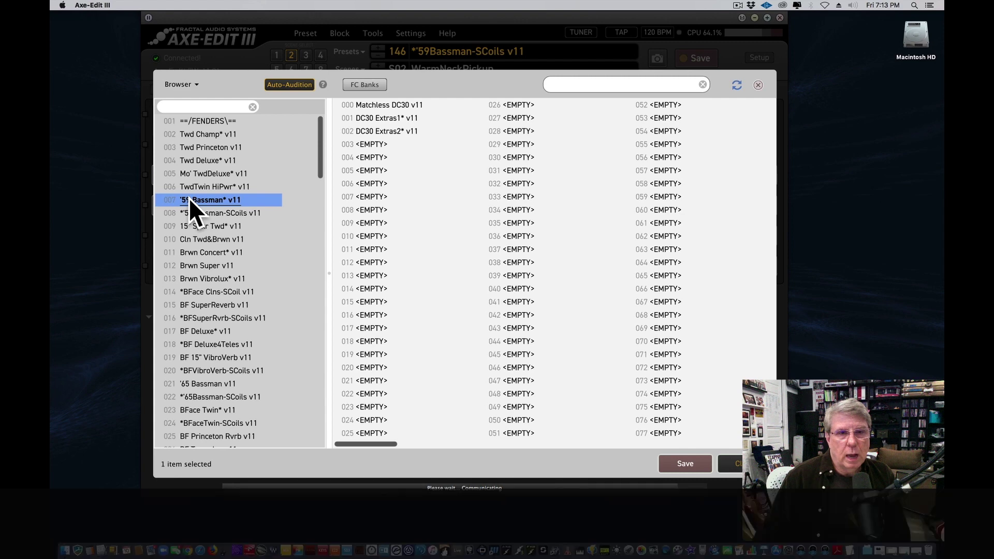
Put '59 Bassman* v11 in slot 003, save it to the Axe-Fx III, then swap it into slot 000.
left_click_drag(190, 199, 401, 144)
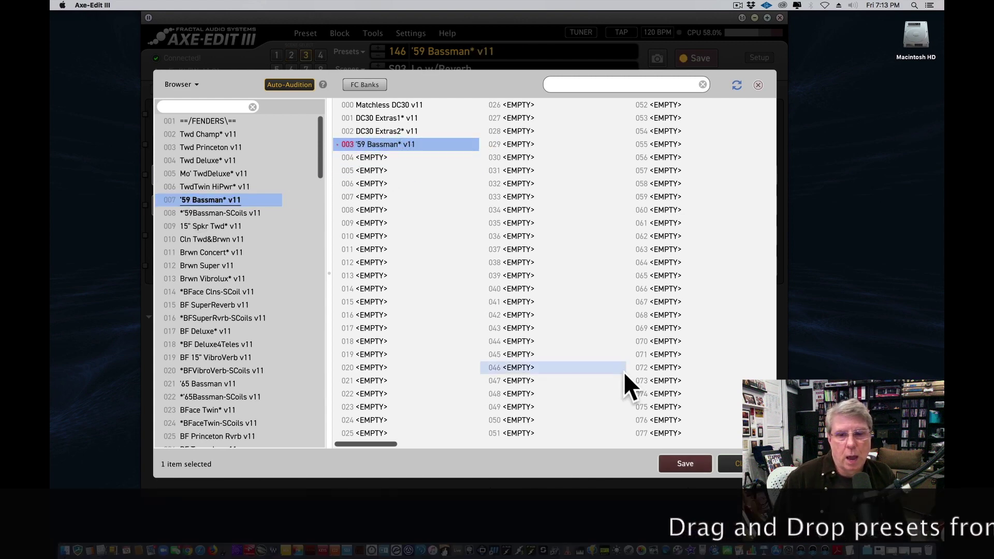
left_click(681, 464)
left_click(567, 199)
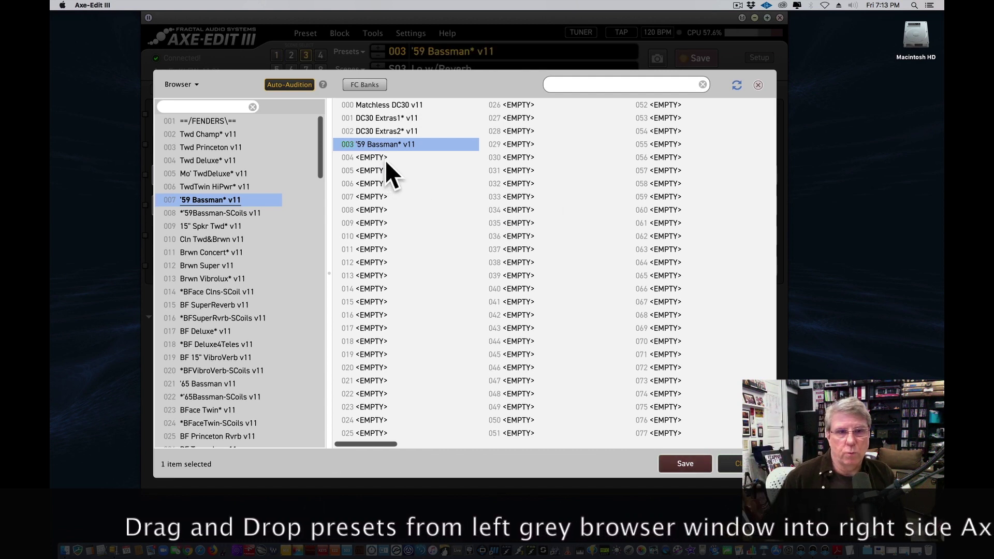
left_click(361, 148)
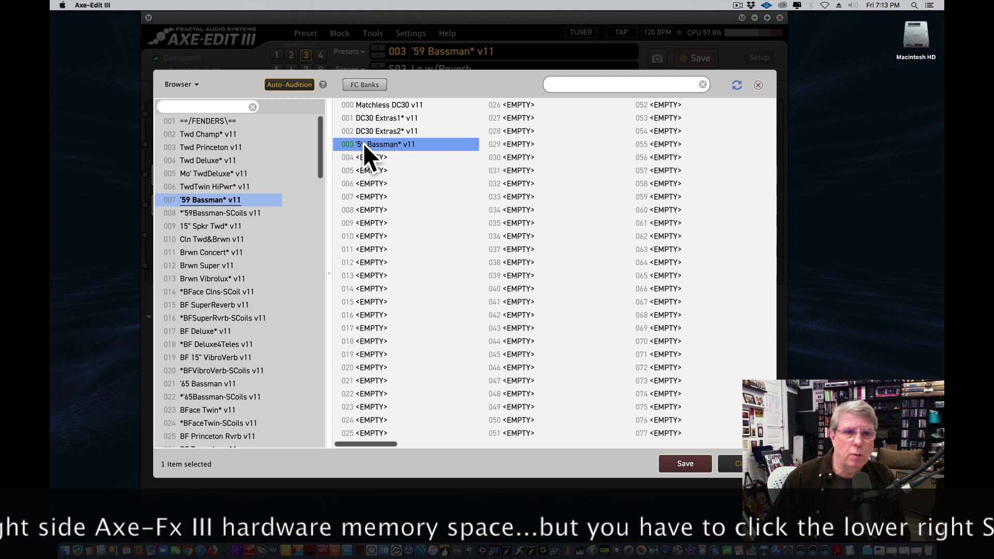
left_click_drag(363, 145, 362, 103)
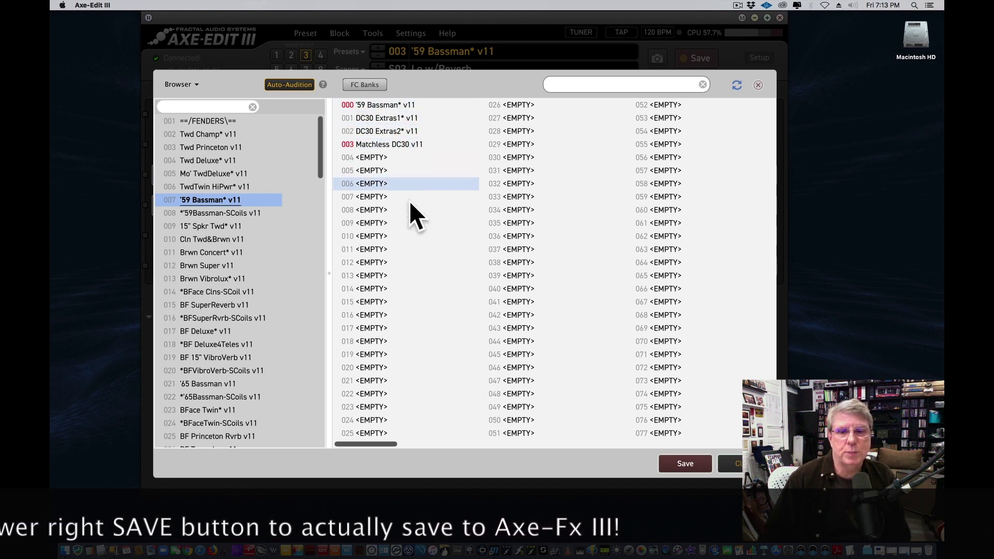
Save the slot 000/003 swap to the Axe-Fx III and hide the preset browser panel.
left_click(685, 464)
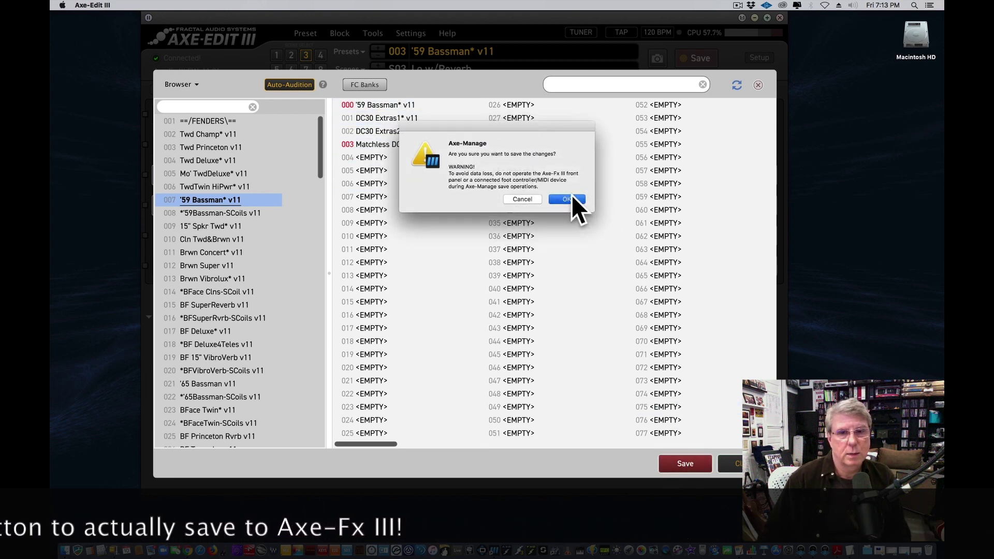
left_click(571, 199)
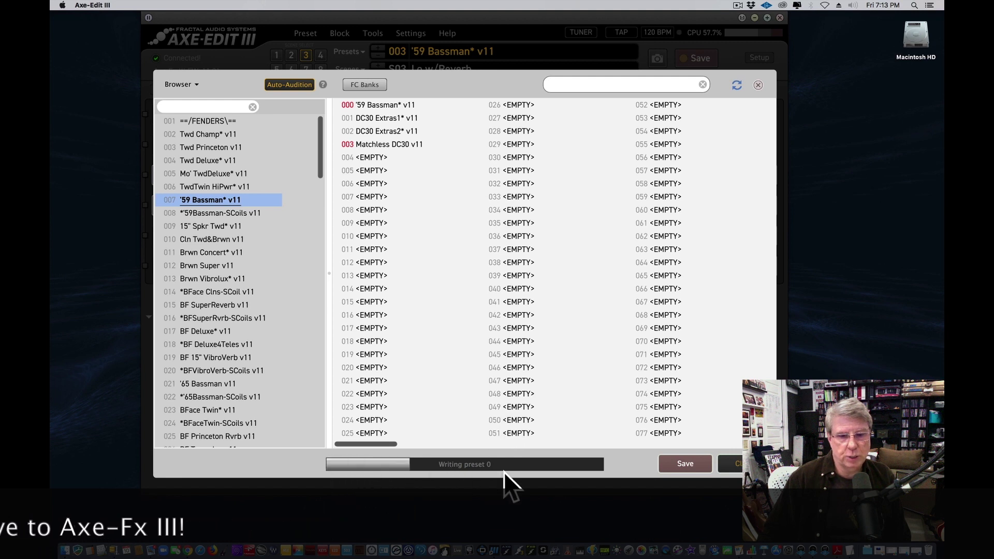
left_click(183, 86)
left_click(193, 97)
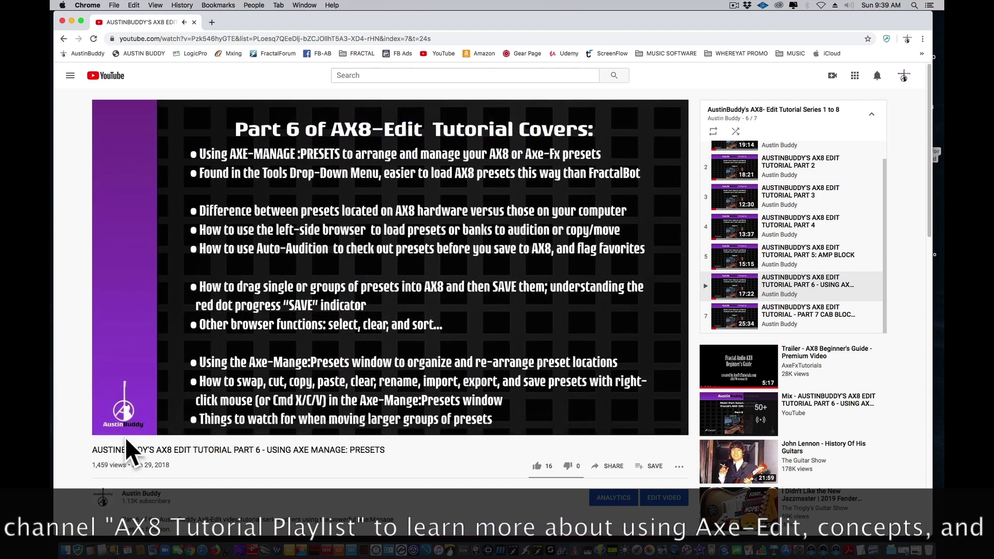
Bring up the YouTube AX8-Edit Part 6 tutorial on using Axe-Manage presets.
mouse_move(125, 434)
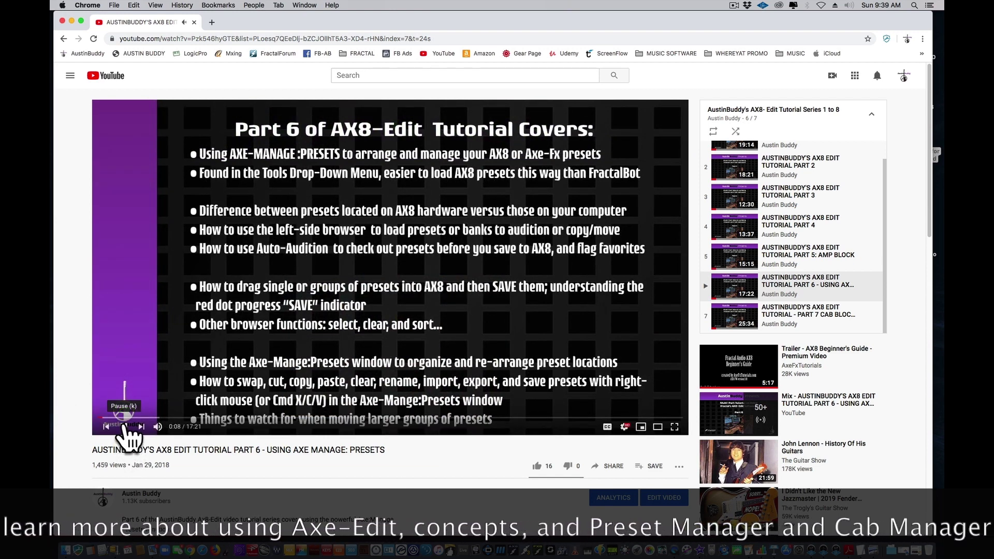